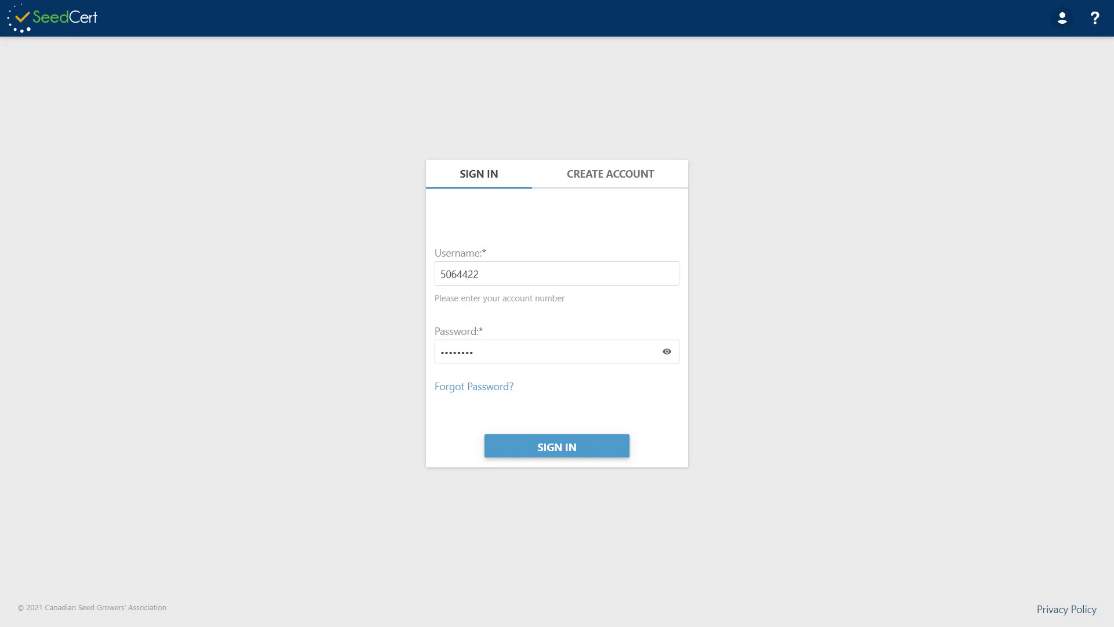
# - Sign in to the grower's account using its account number and password
pyautogui.click(557, 448)
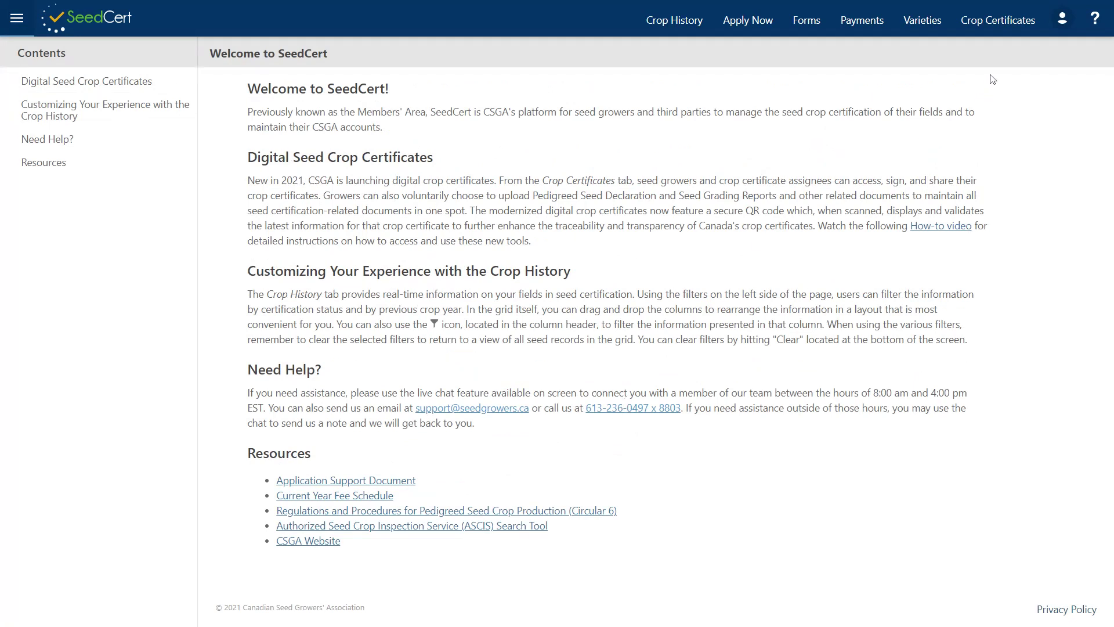
# - Go to the Crop Certificates page from the top navigation bar
pyautogui.click(998, 22)
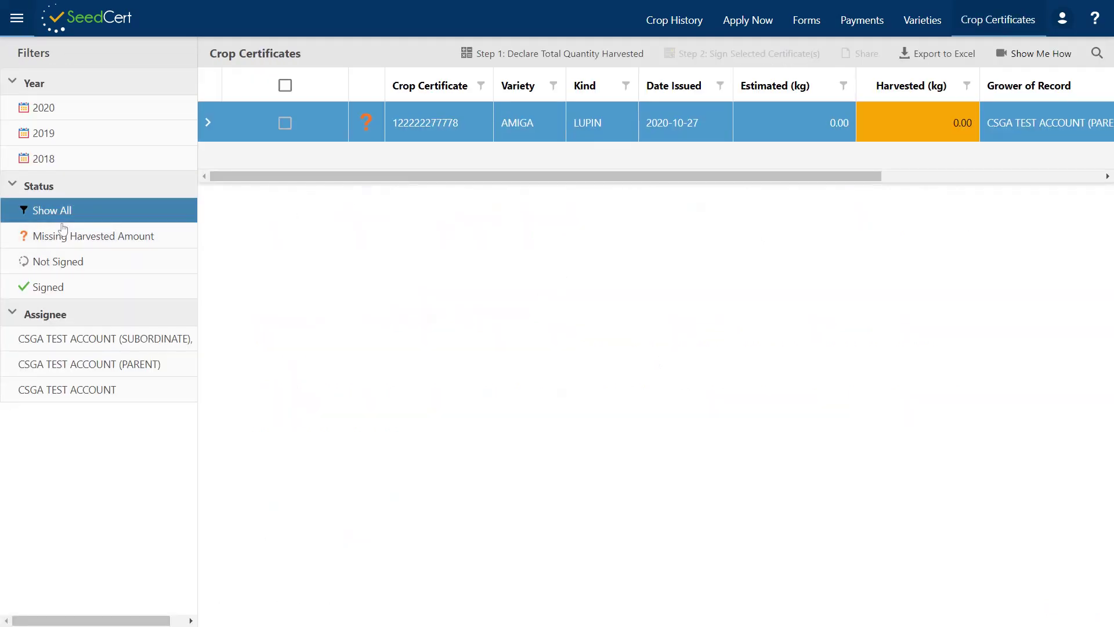
# - Set the Status filter to Show All, trying Not Signed briefly, to list all 44 certificates
pyautogui.click(50, 211)
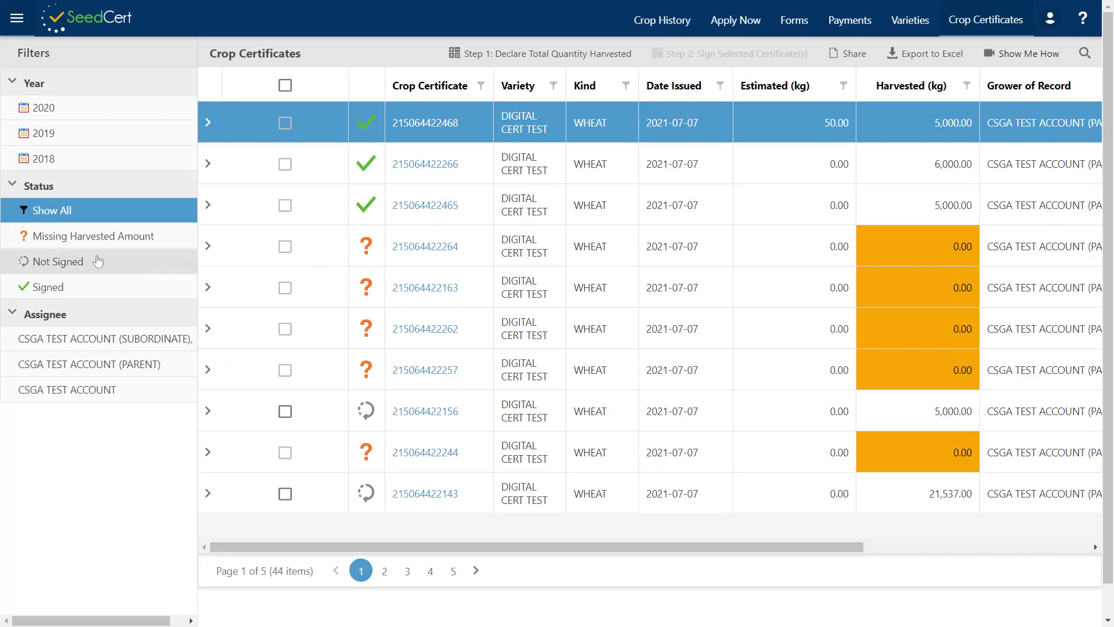
pyautogui.click(70, 264)
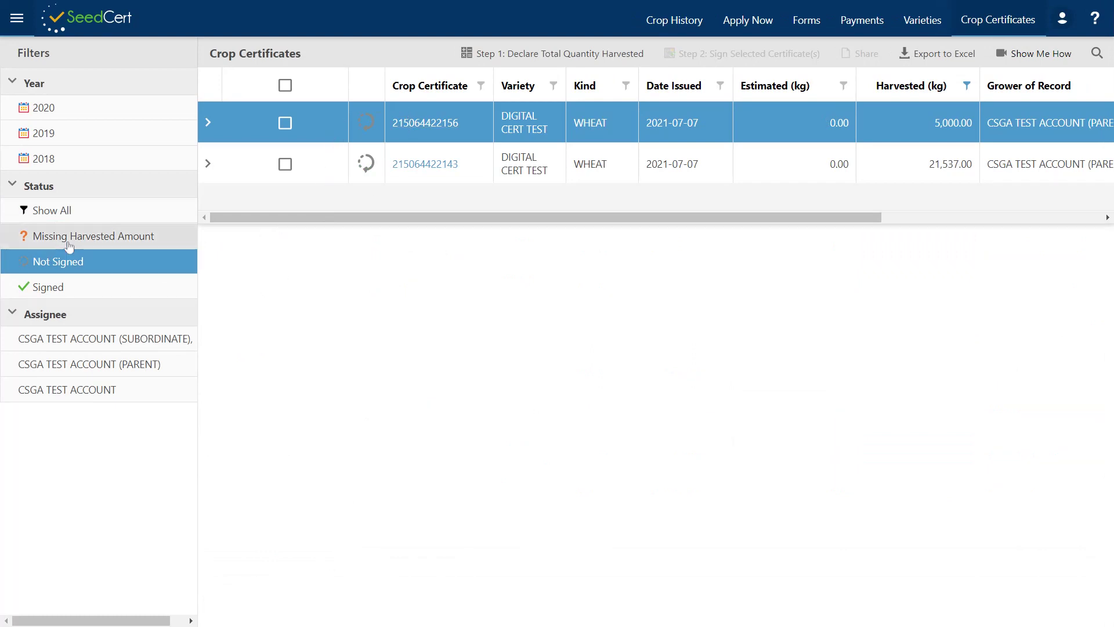
pyautogui.click(50, 212)
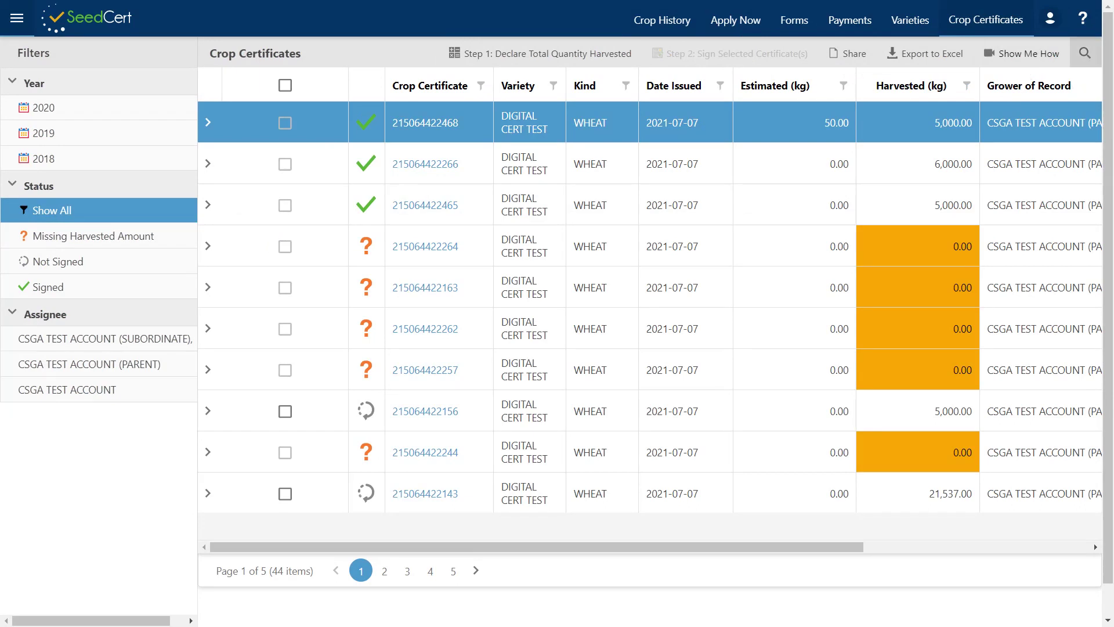
pyautogui.click(1084, 53)
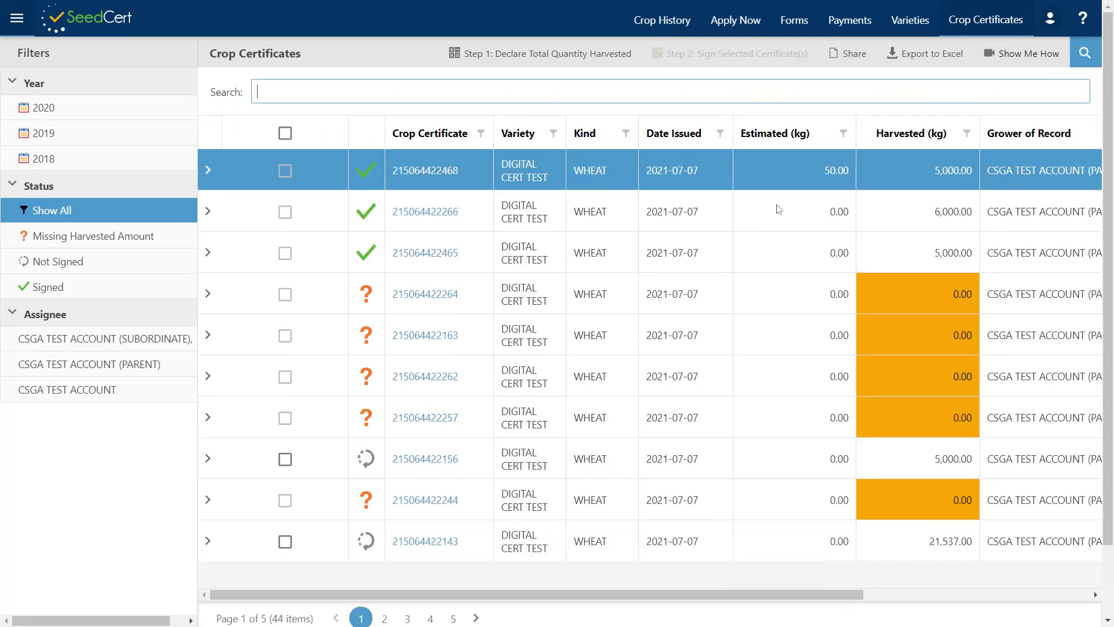
pyautogui.write('cert')
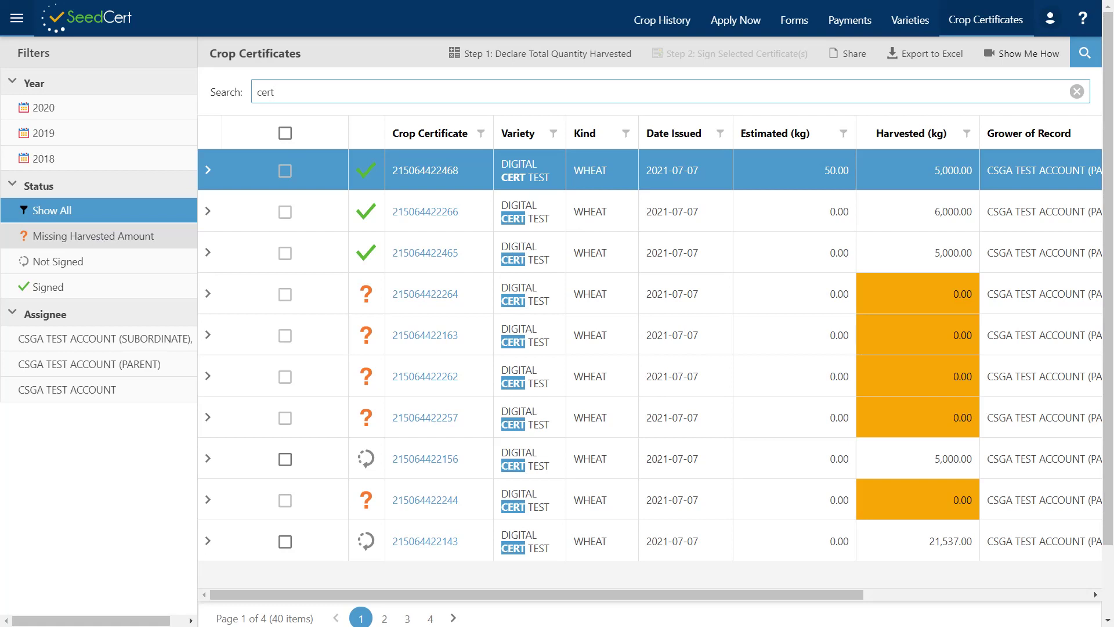
pyautogui.click(96, 264)
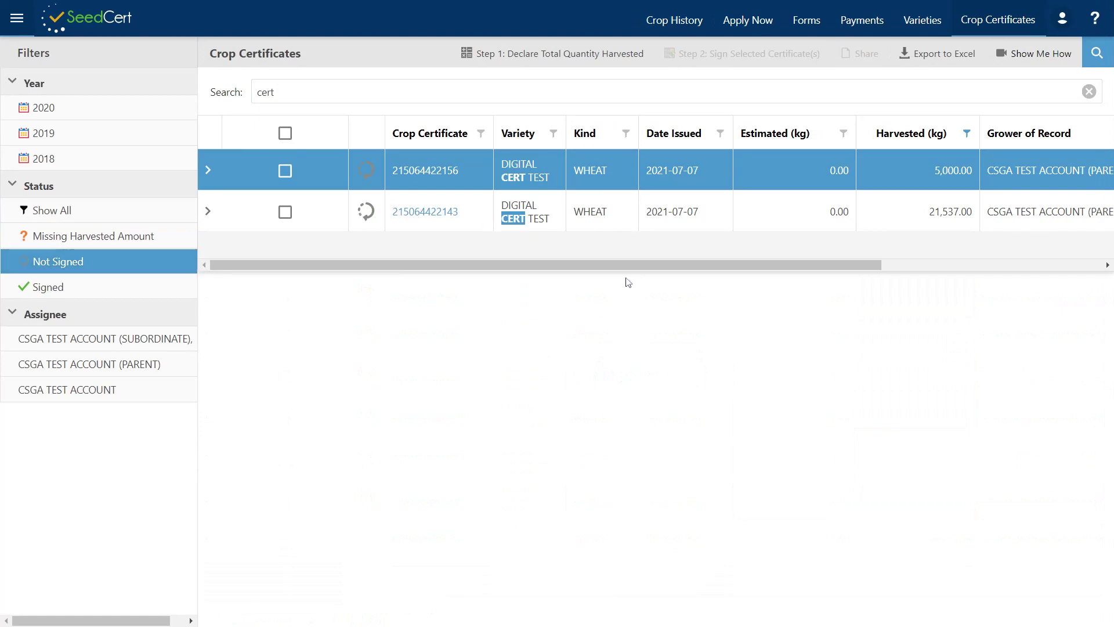
pyautogui.click(129, 215)
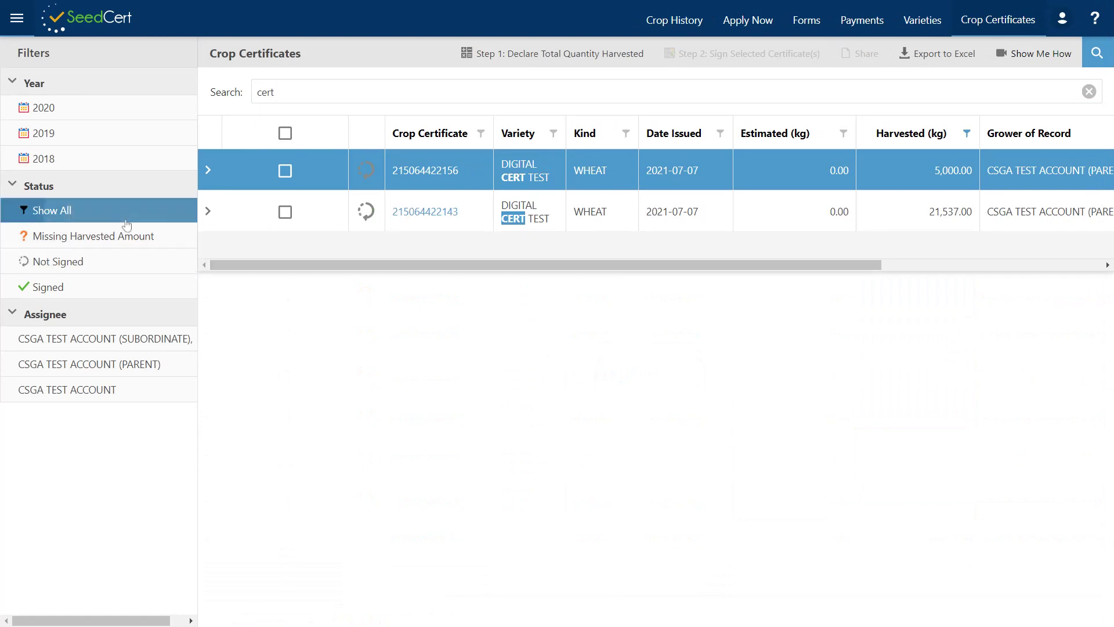
pyautogui.click(1077, 93)
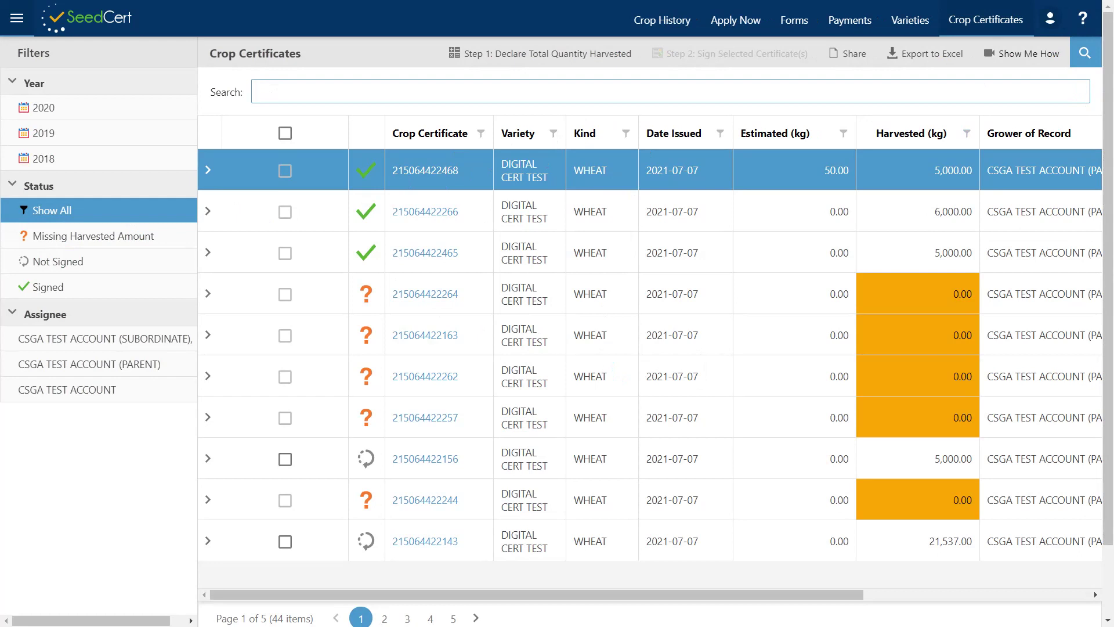
pyautogui.click(1087, 53)
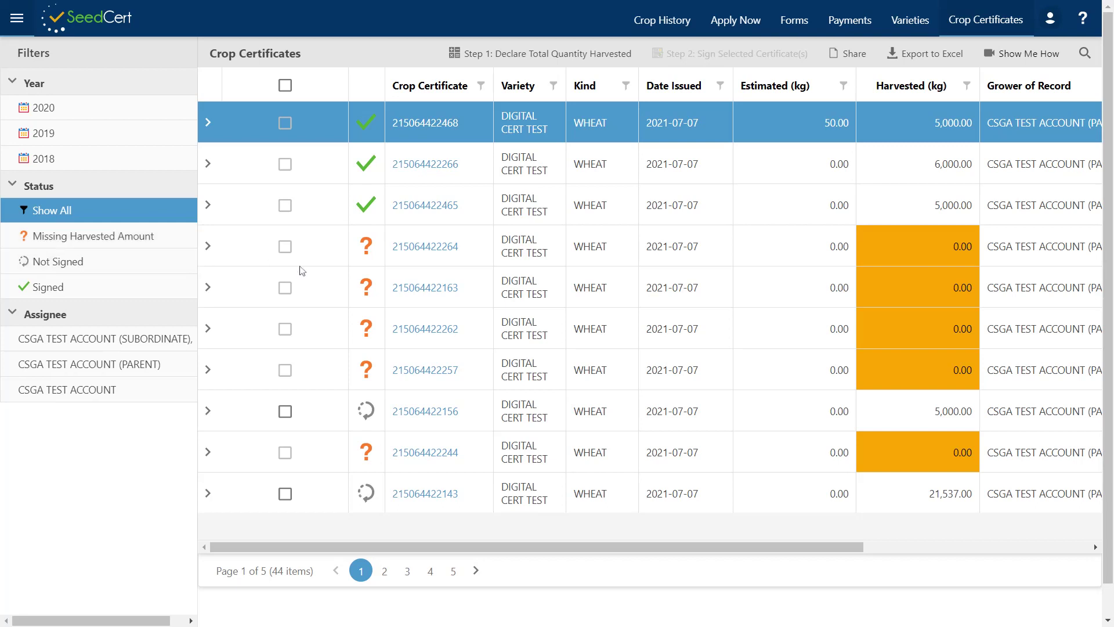
pyautogui.click(529, 249)
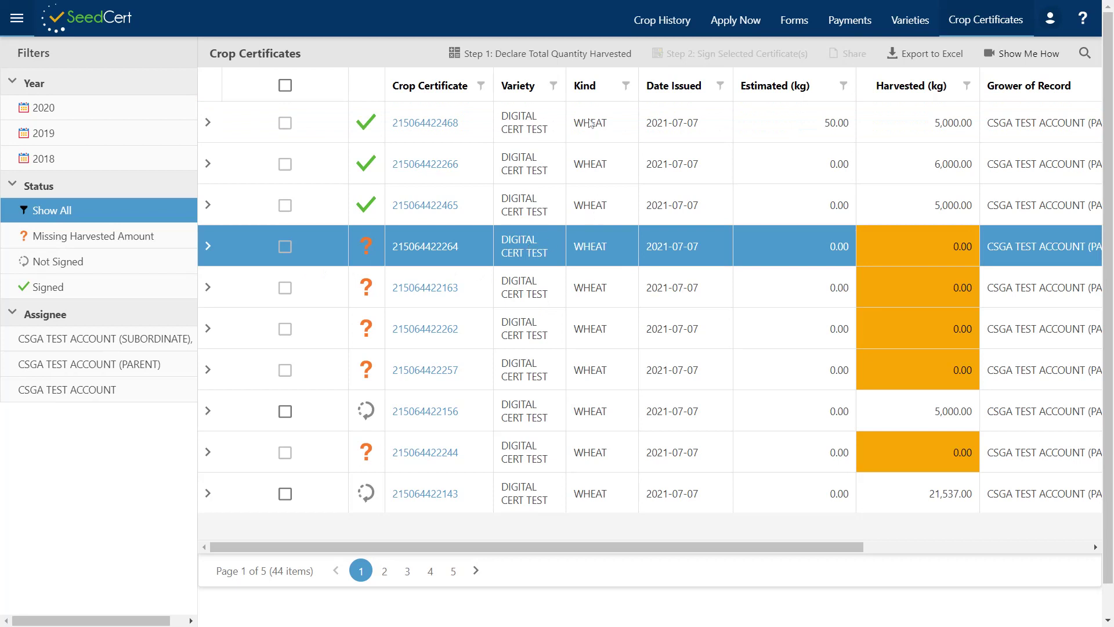
pyautogui.click(545, 58)
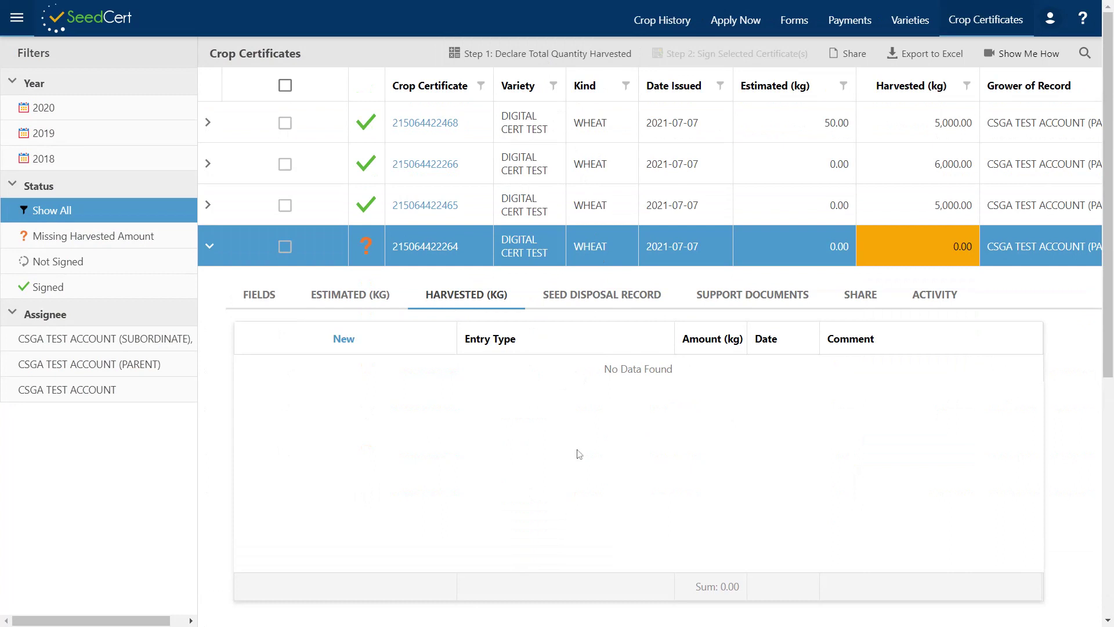
pyautogui.scroll(-1, 577, 452)
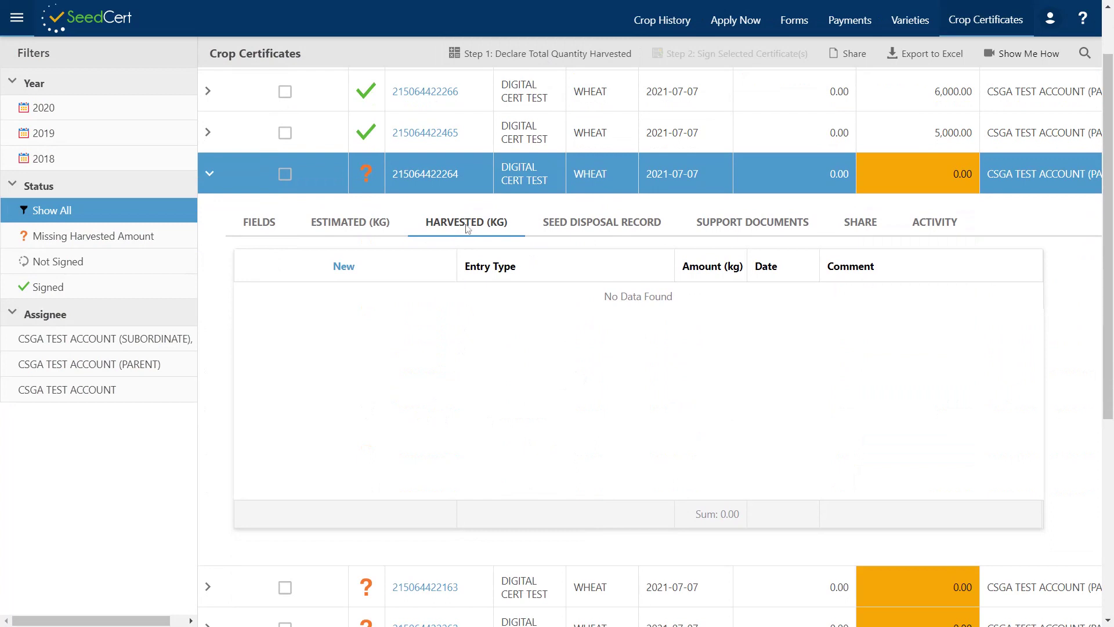
pyautogui.click(342, 267)
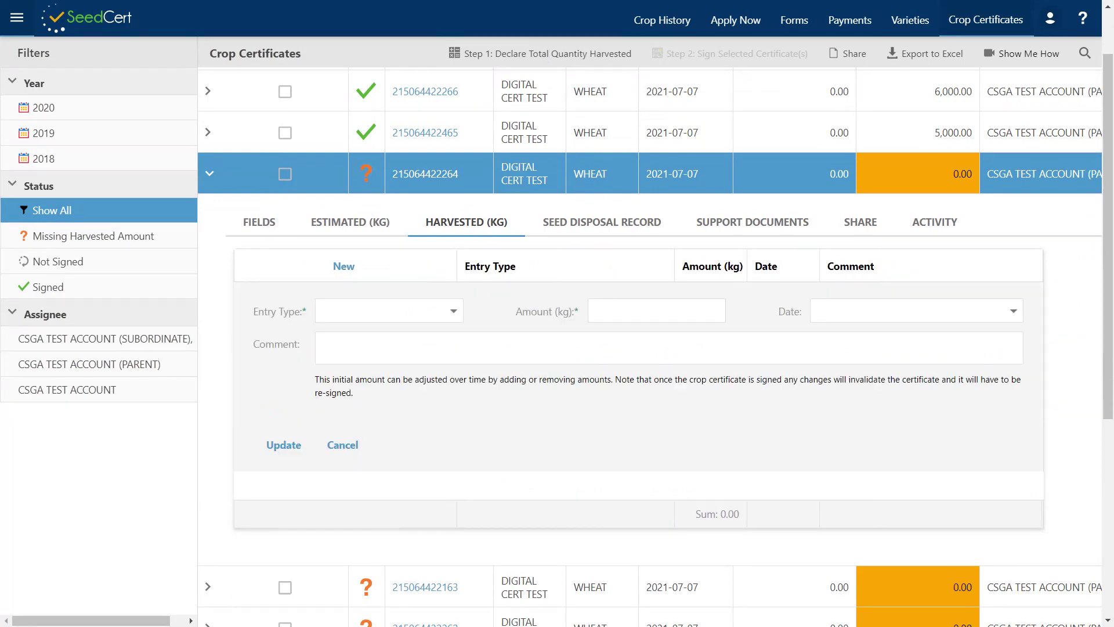
pyautogui.click(453, 312)
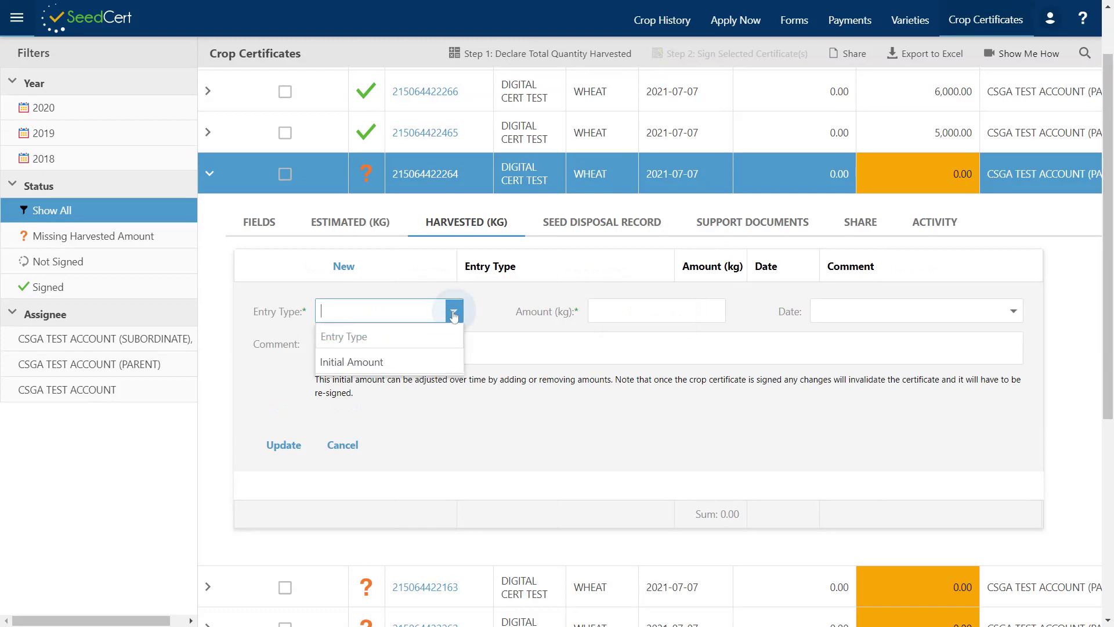
pyautogui.click(426, 365)
pyautogui.click(638, 317)
pyautogui.write('5000')
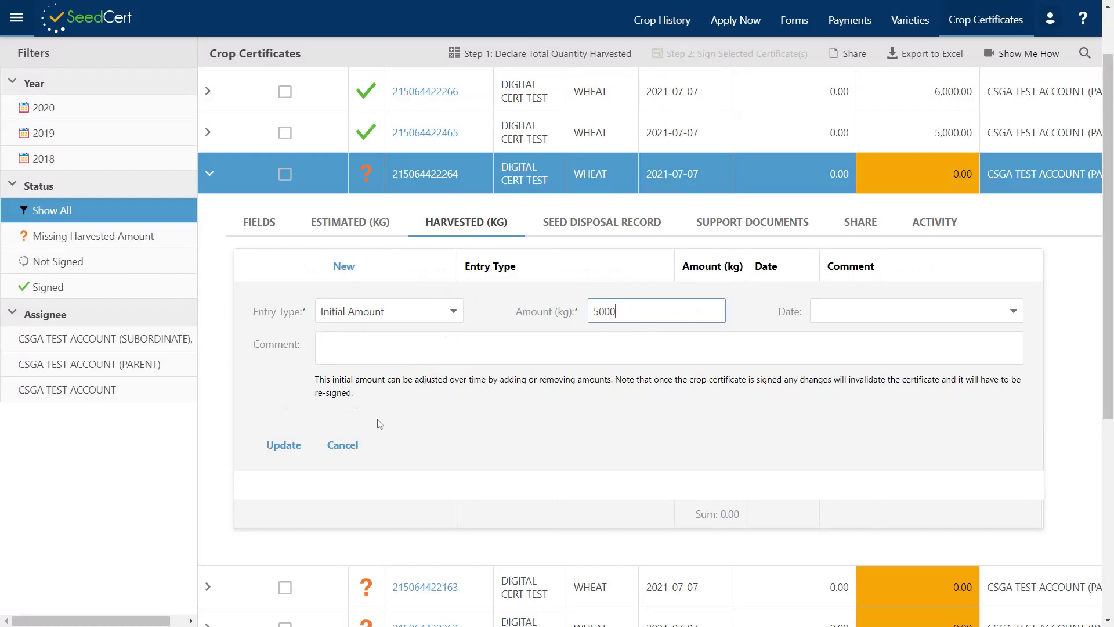
pyautogui.click(283, 447)
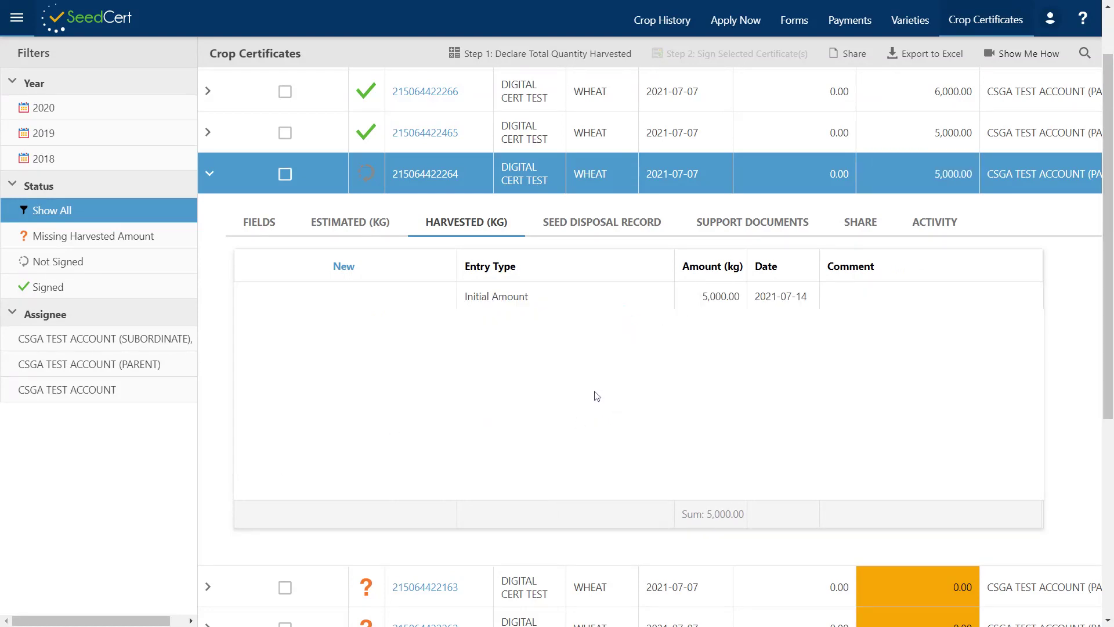
pyautogui.click(346, 268)
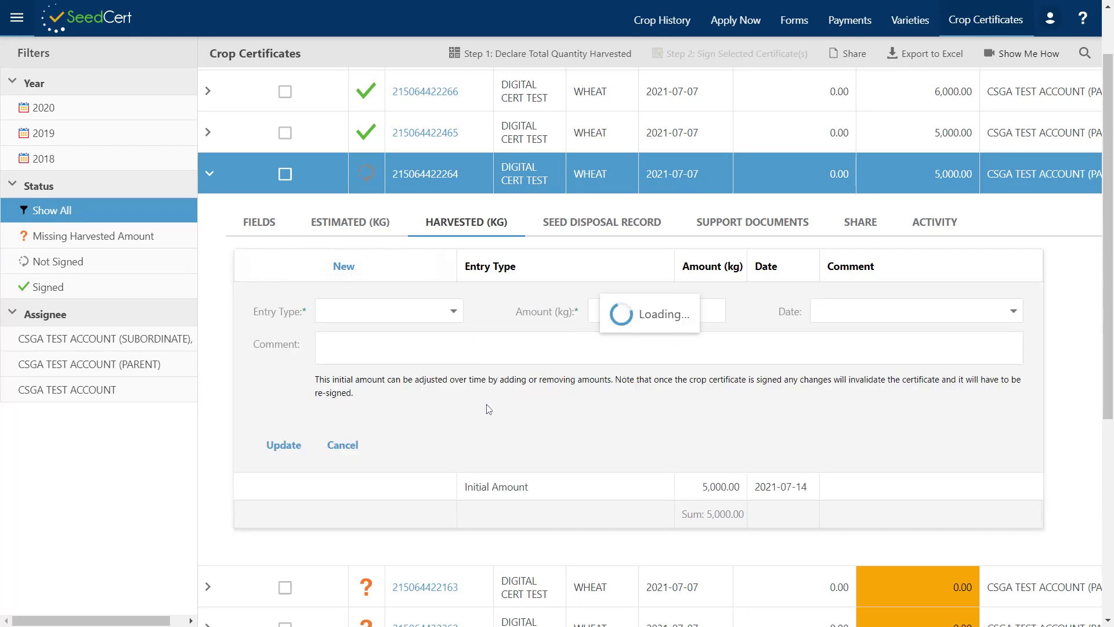
pyautogui.click(454, 314)
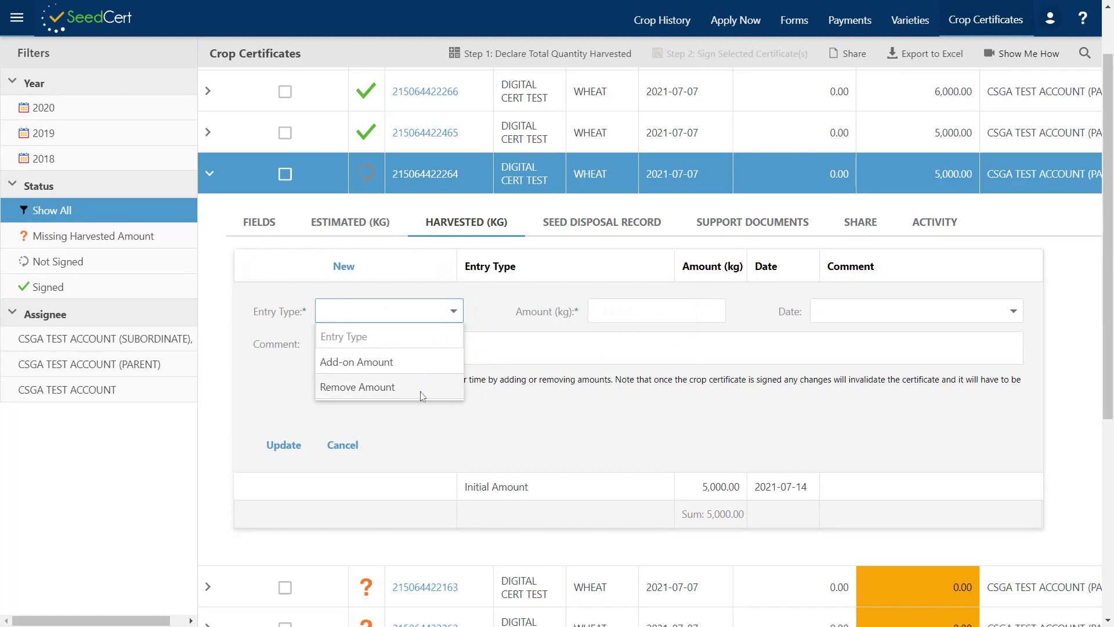
pyautogui.click(336, 446)
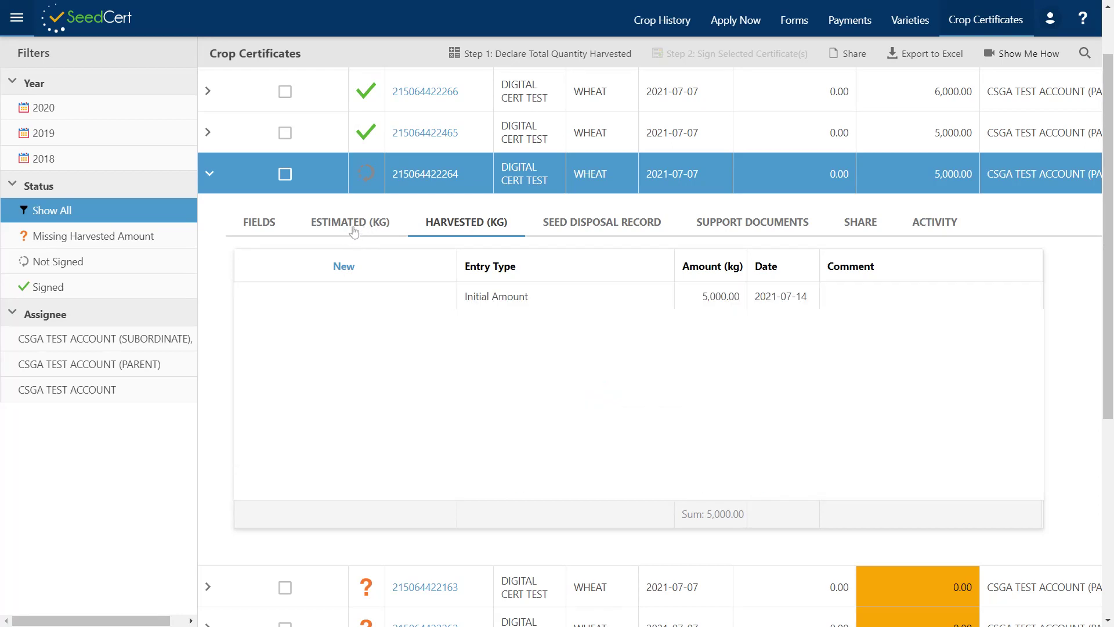
pyautogui.click(353, 231)
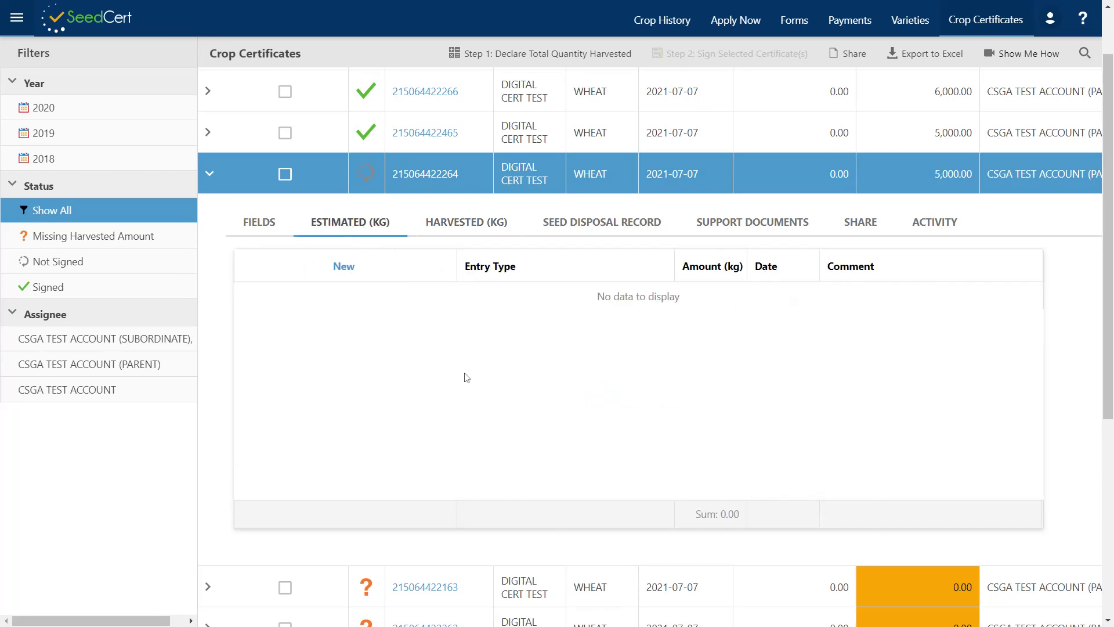
pyautogui.click(347, 268)
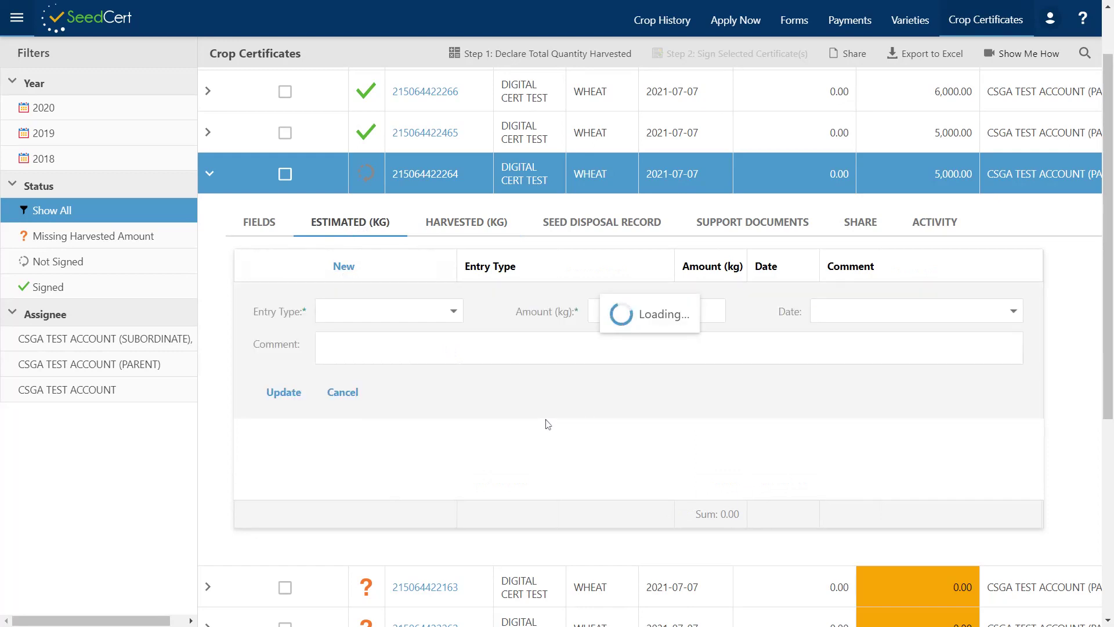
pyautogui.click(453, 310)
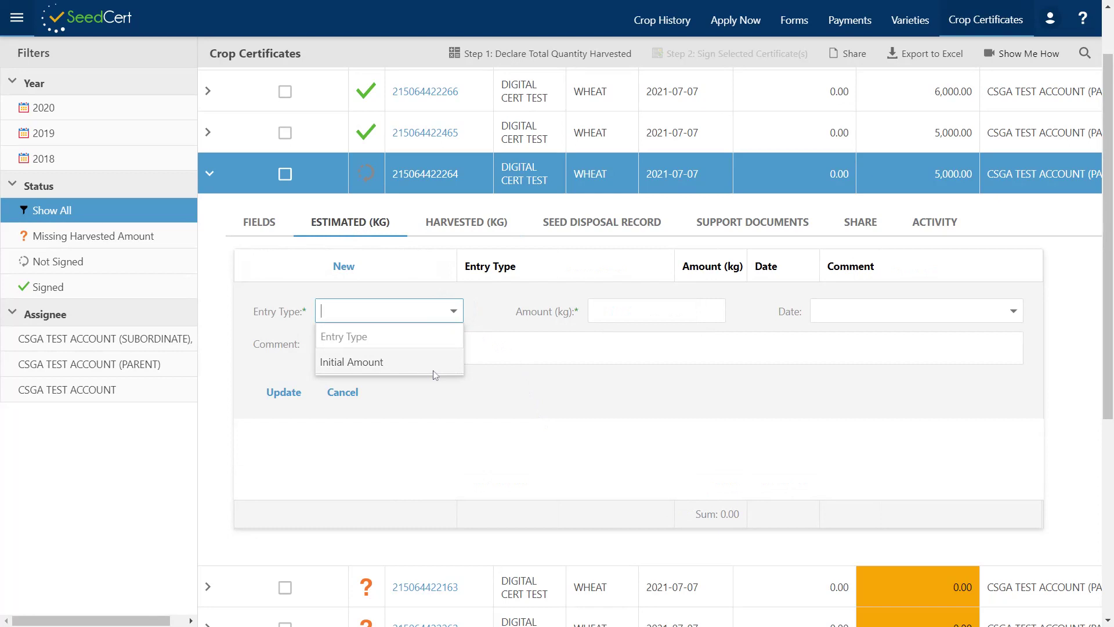
pyautogui.click(343, 392)
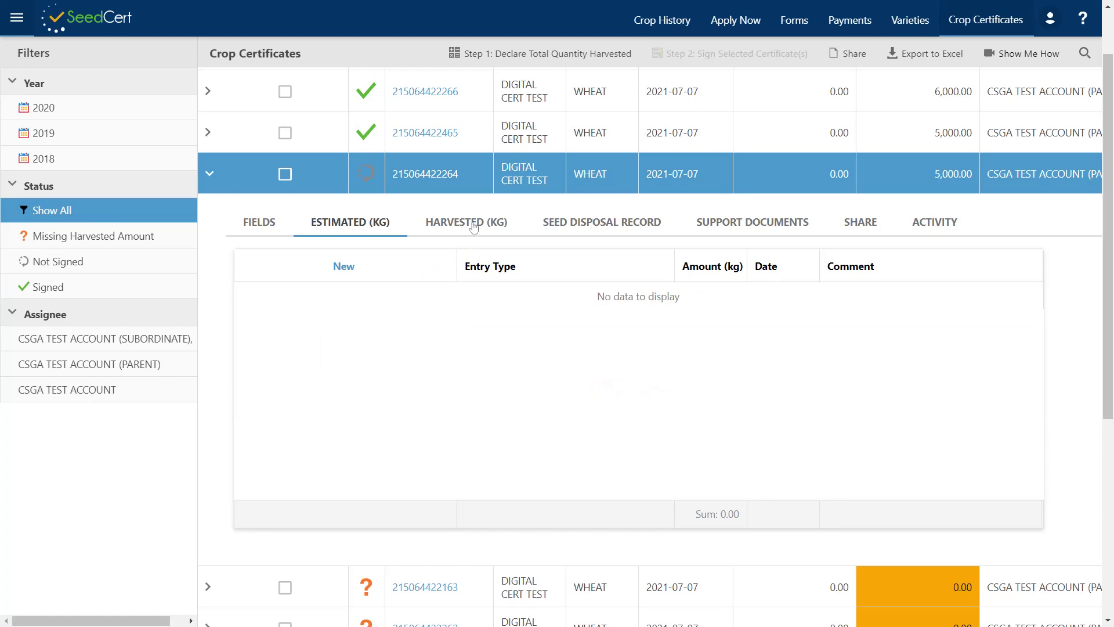
pyautogui.click(474, 226)
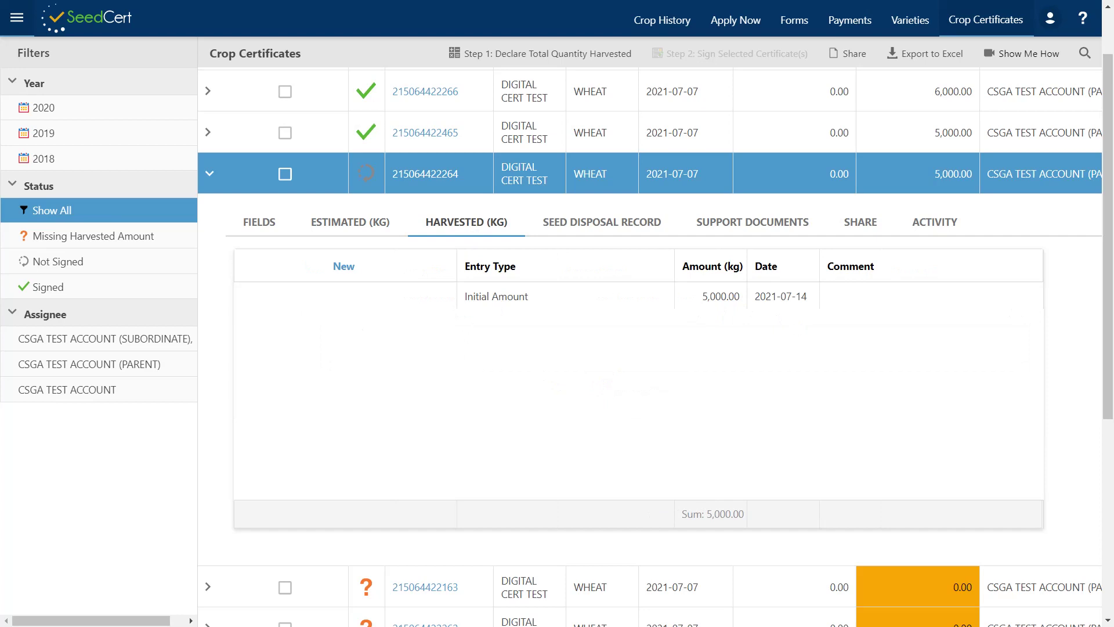
pyautogui.scroll(1, 638, 348)
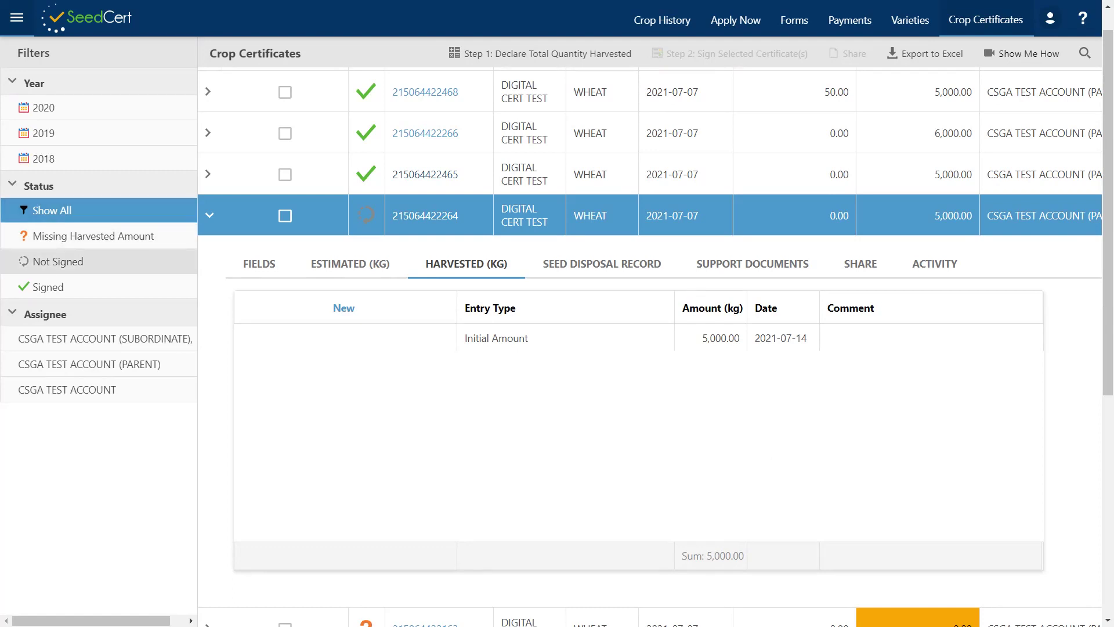
pyautogui.click(49, 266)
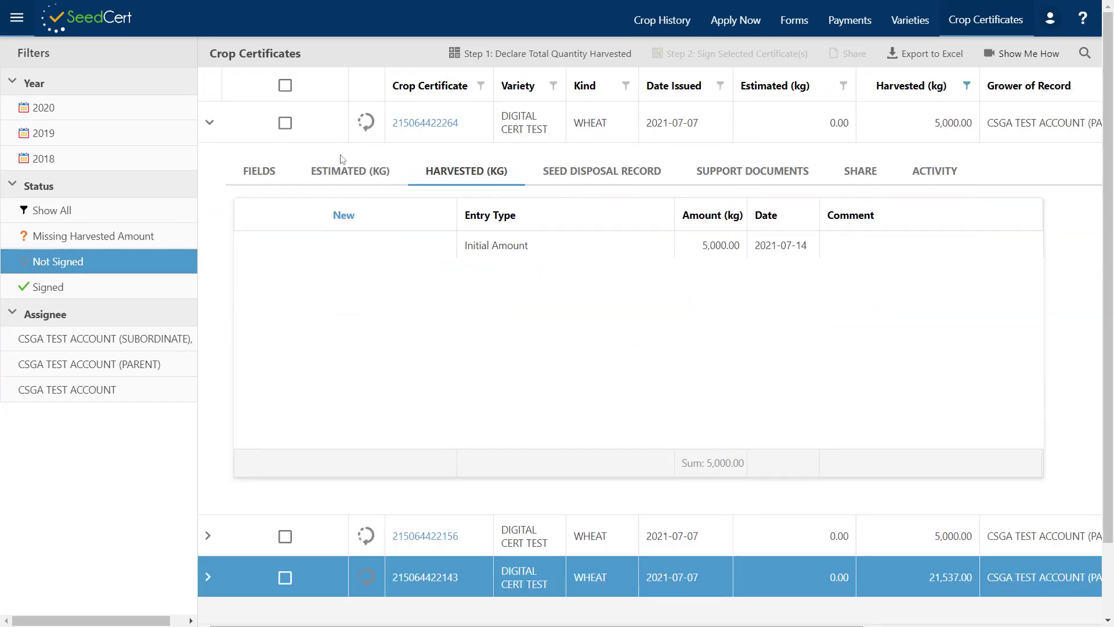
pyautogui.click(210, 123)
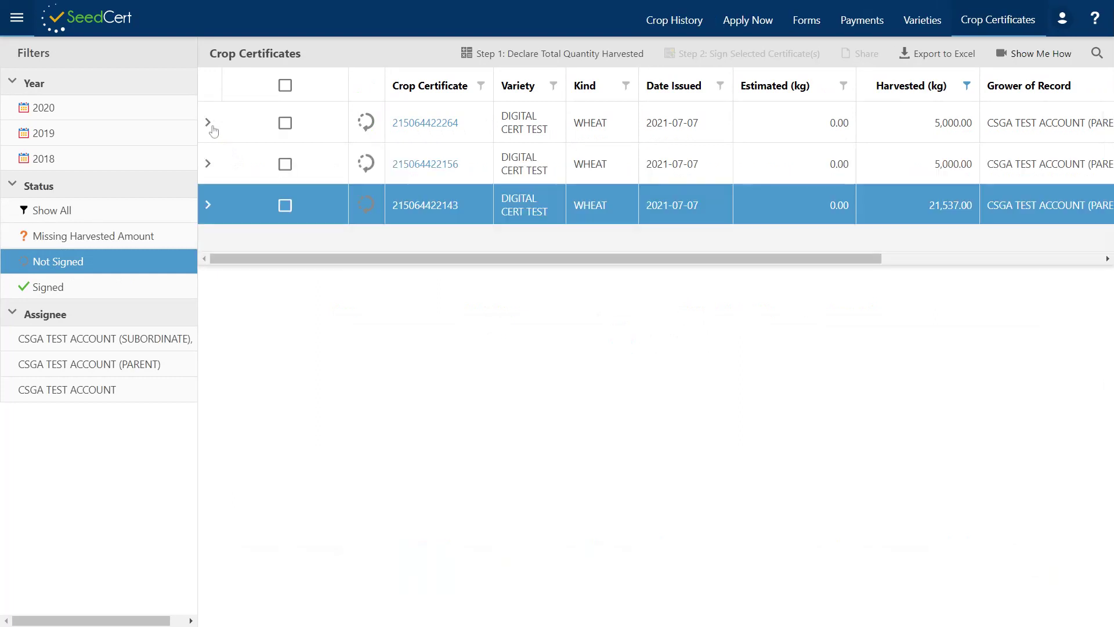
pyautogui.click(285, 124)
pyautogui.click(285, 167)
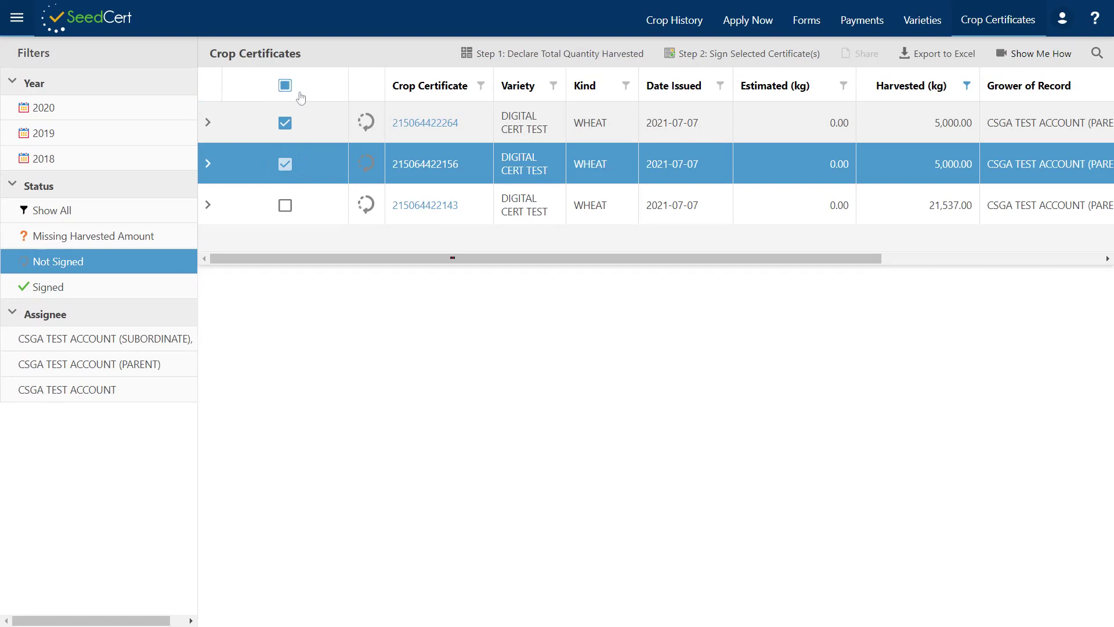
pyautogui.click(735, 54)
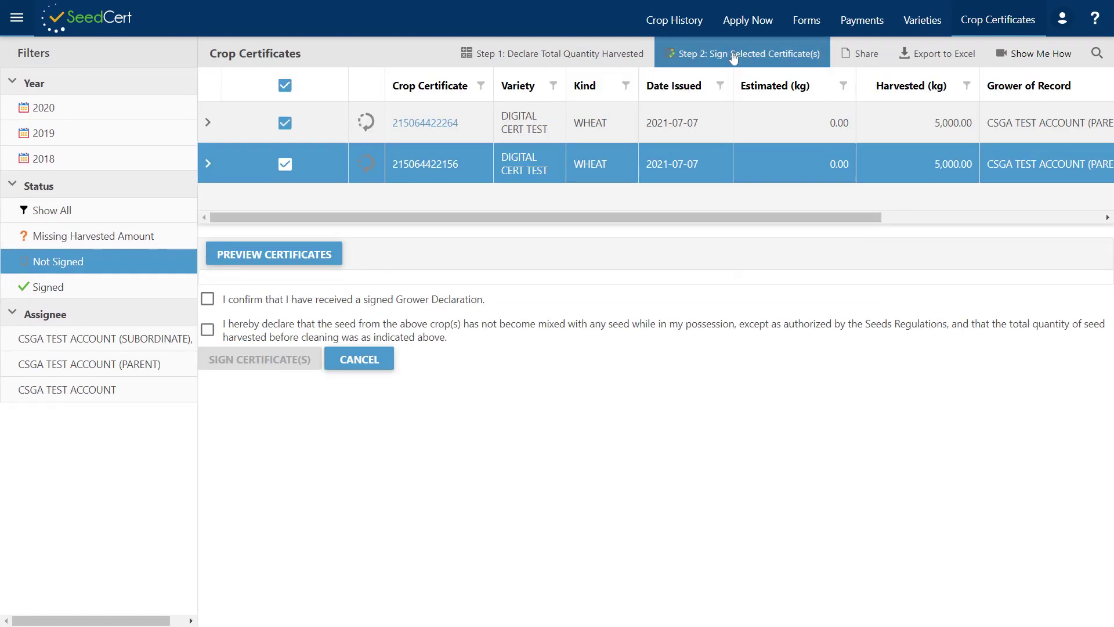
pyautogui.click(268, 260)
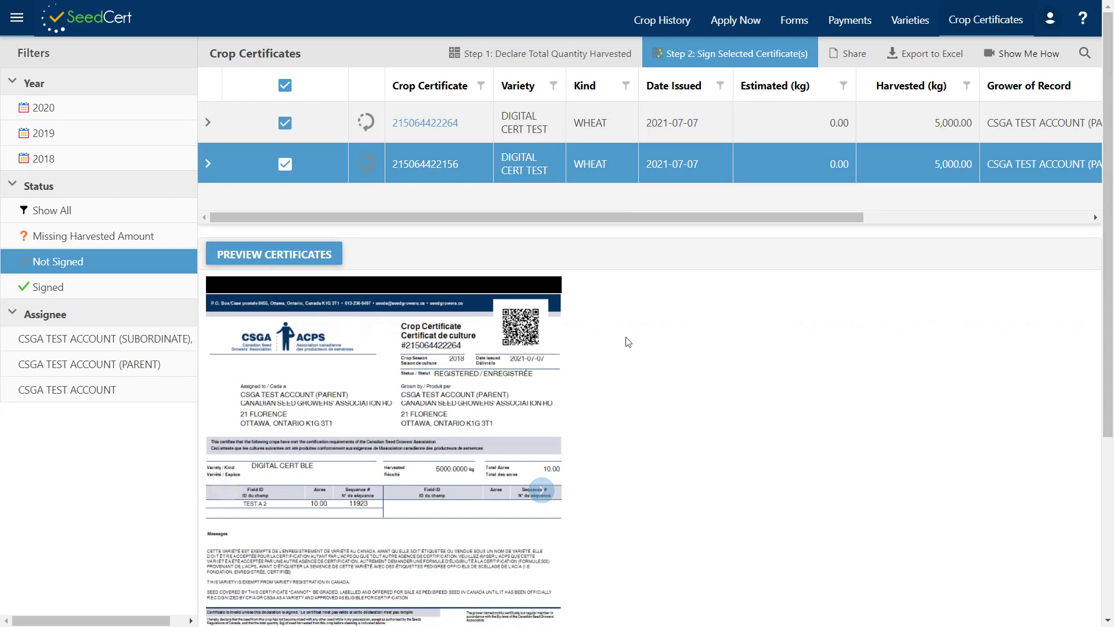
pyautogui.scroll(-4, 615, 341)
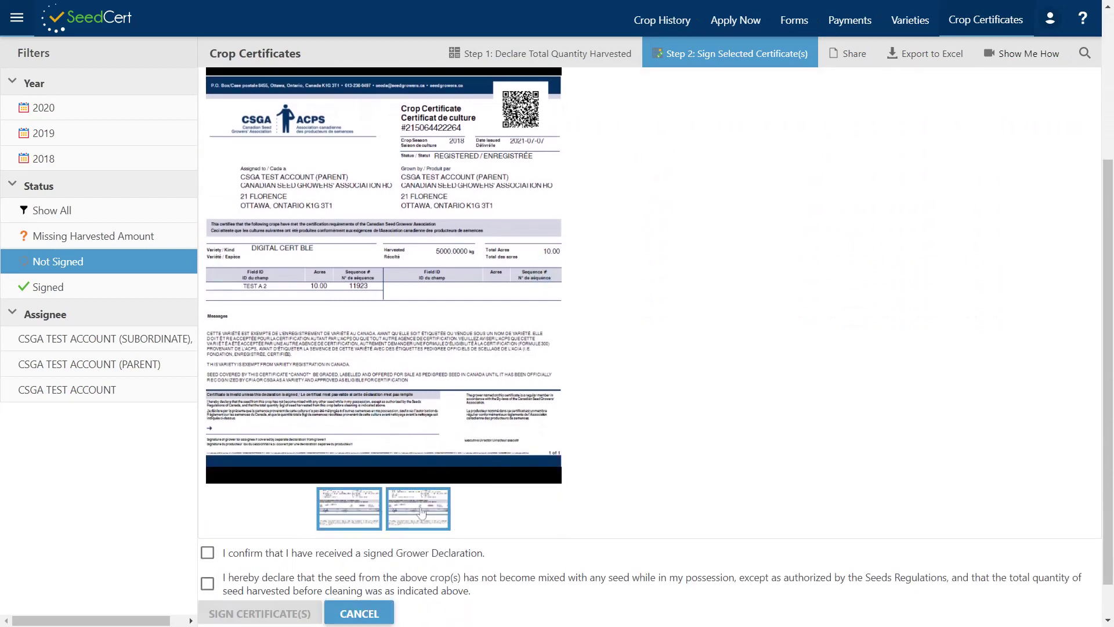
pyautogui.click(420, 513)
pyautogui.scroll(-1, 610, 419)
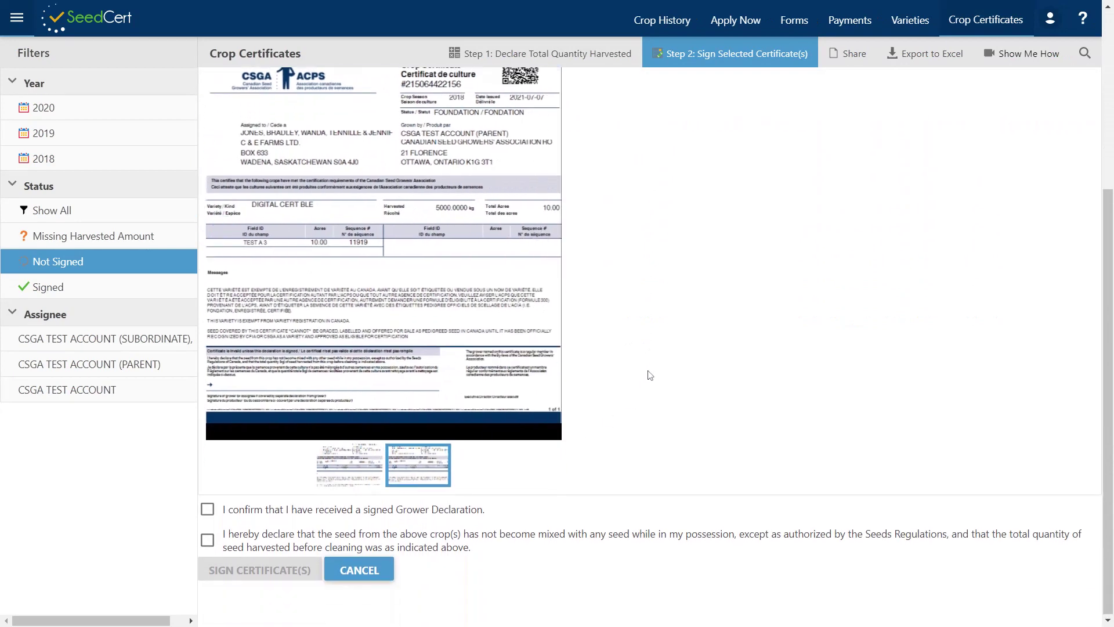
pyautogui.click(210, 513)
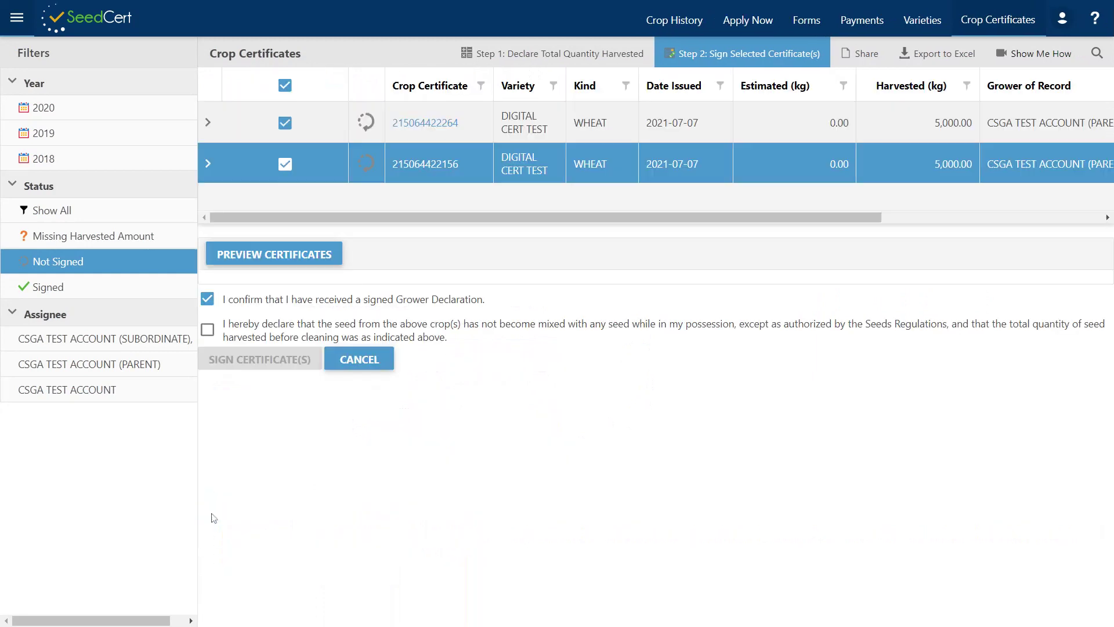
# - Confirm the seed is unmixed and quantity correct, draw a signature, and sign both certificates
pyautogui.click(208, 330)
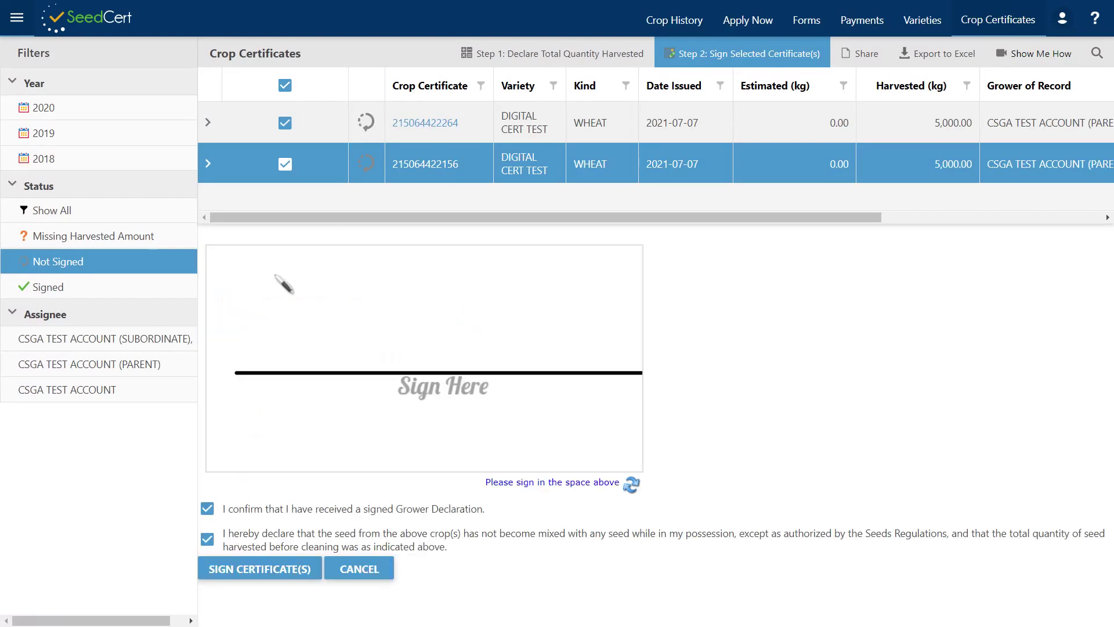
pyautogui.moveTo(411, 354)
pyautogui.mouseDown()
pyautogui.moveTo(387, 356)
pyautogui.moveTo(510, 377)
pyautogui.moveTo(466, 332)
pyautogui.mouseUp()
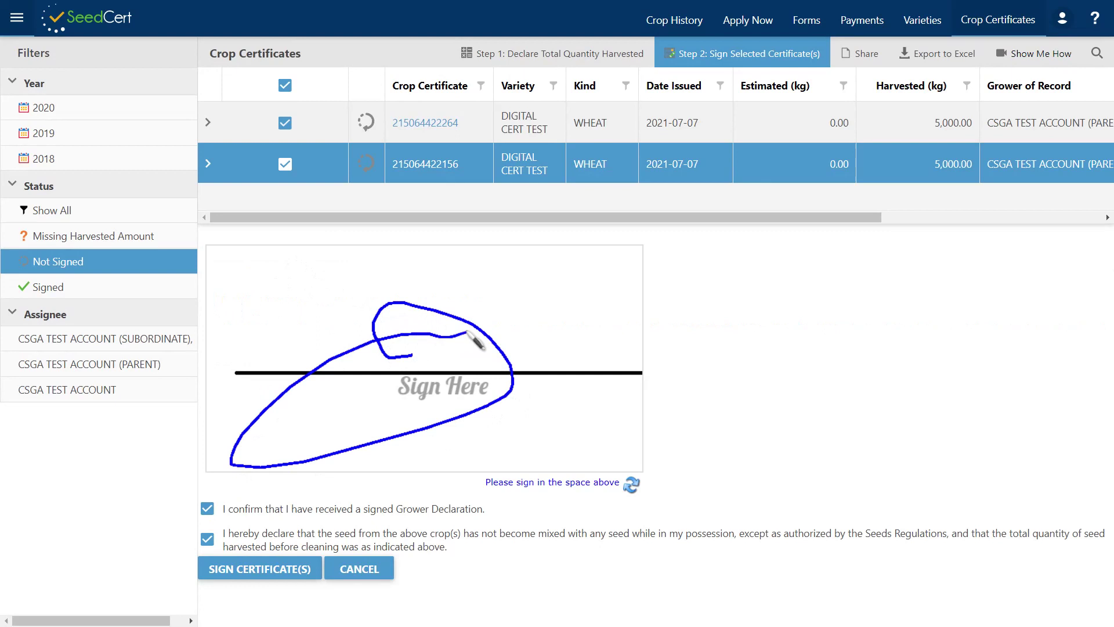
pyautogui.click(280, 573)
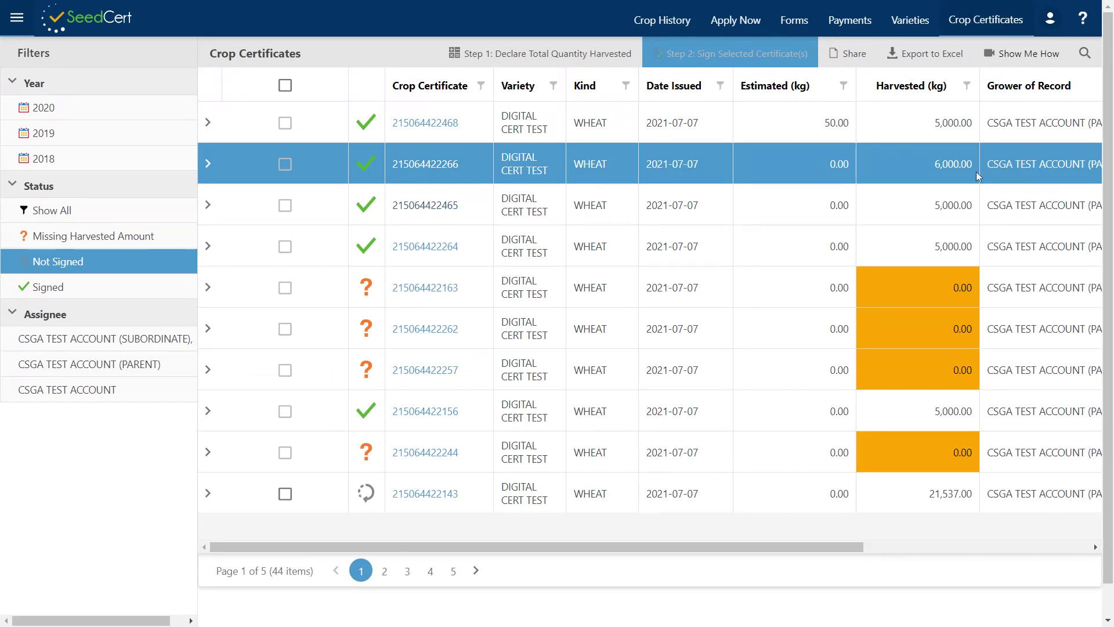
pyautogui.click(208, 164)
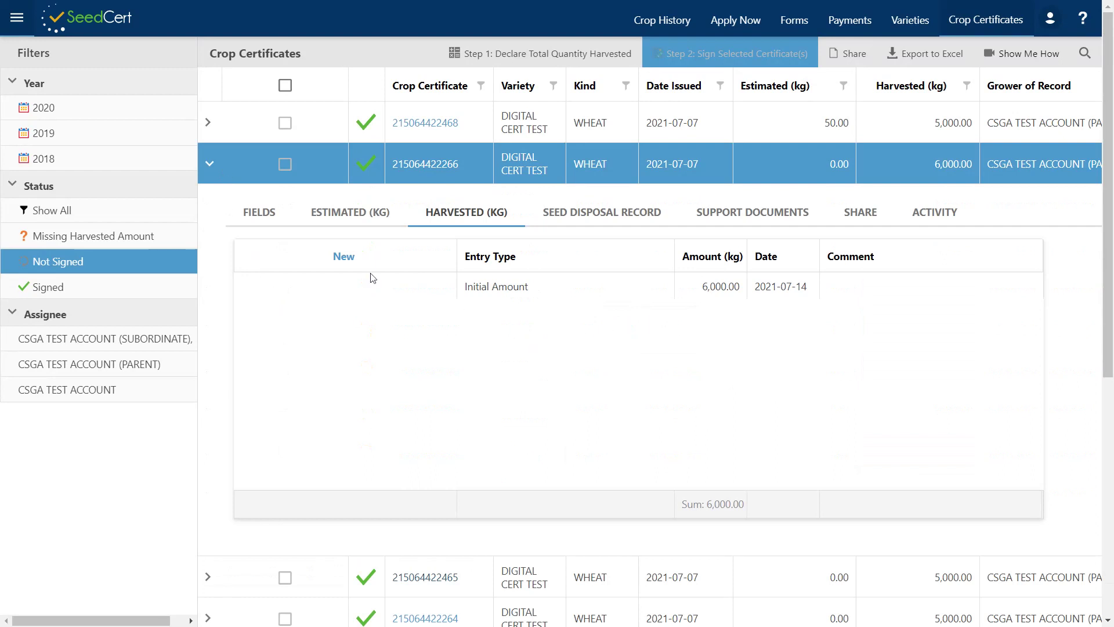
pyautogui.click(260, 218)
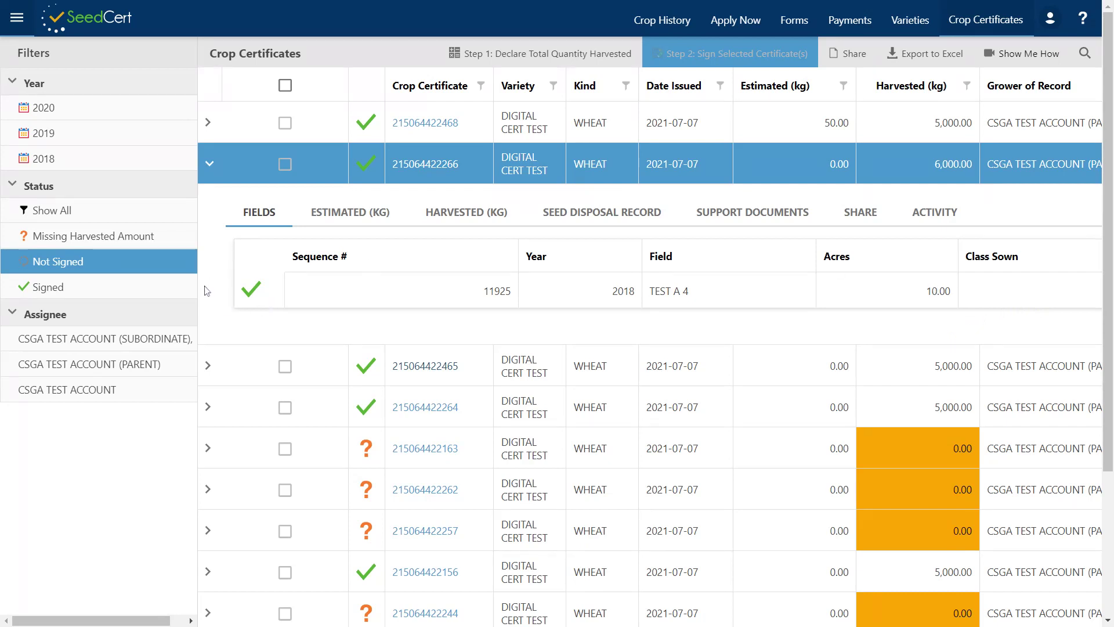
pyautogui.moveTo(207, 281); pyautogui.dragTo(227, 300)
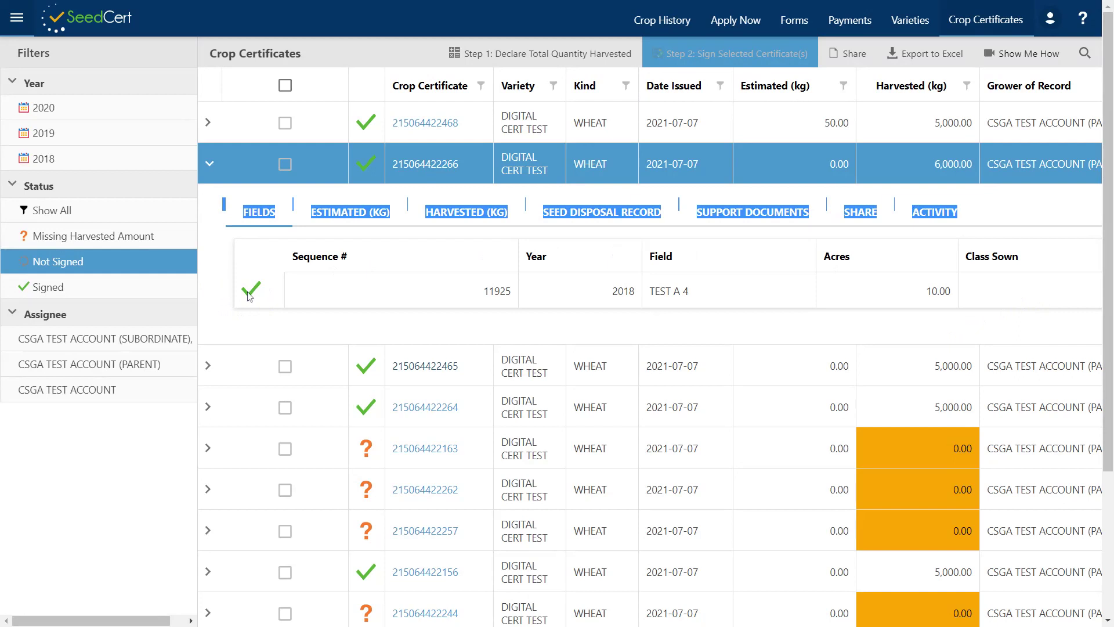
pyautogui.click(441, 294)
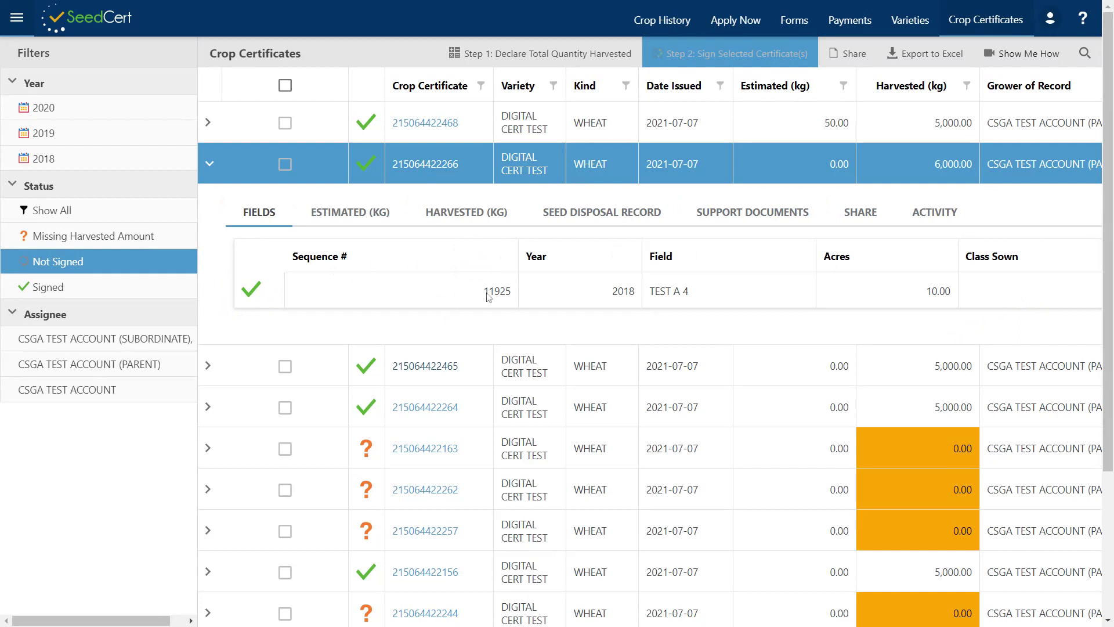
pyautogui.click(629, 214)
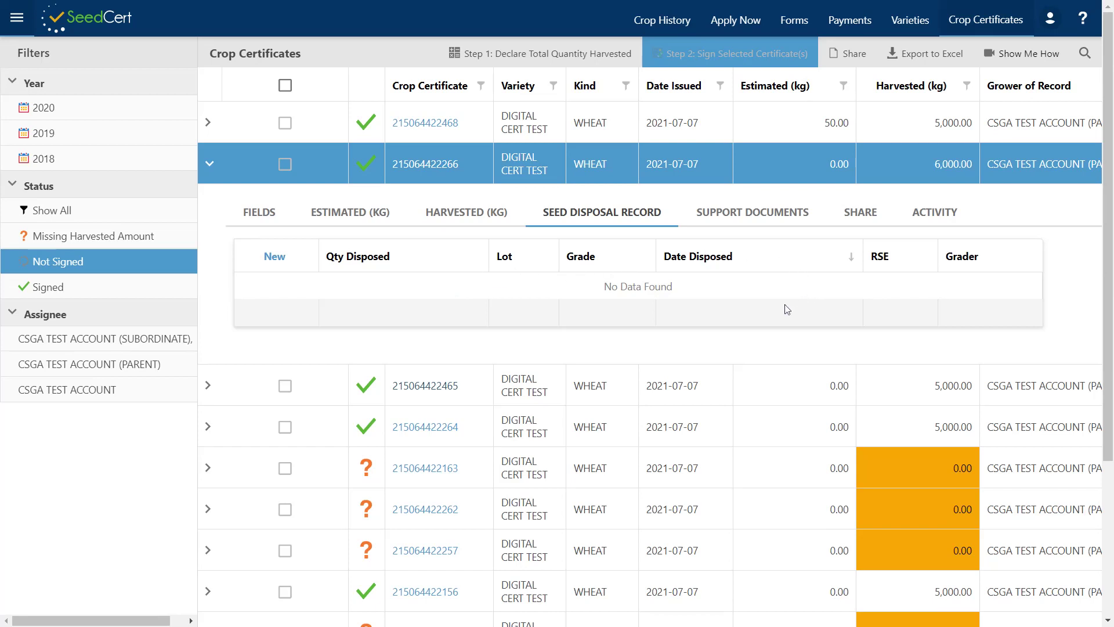
# - Start and cancel a new seed disposal entry, then show the certificate's empty SHARE list
pyautogui.click(274, 257)
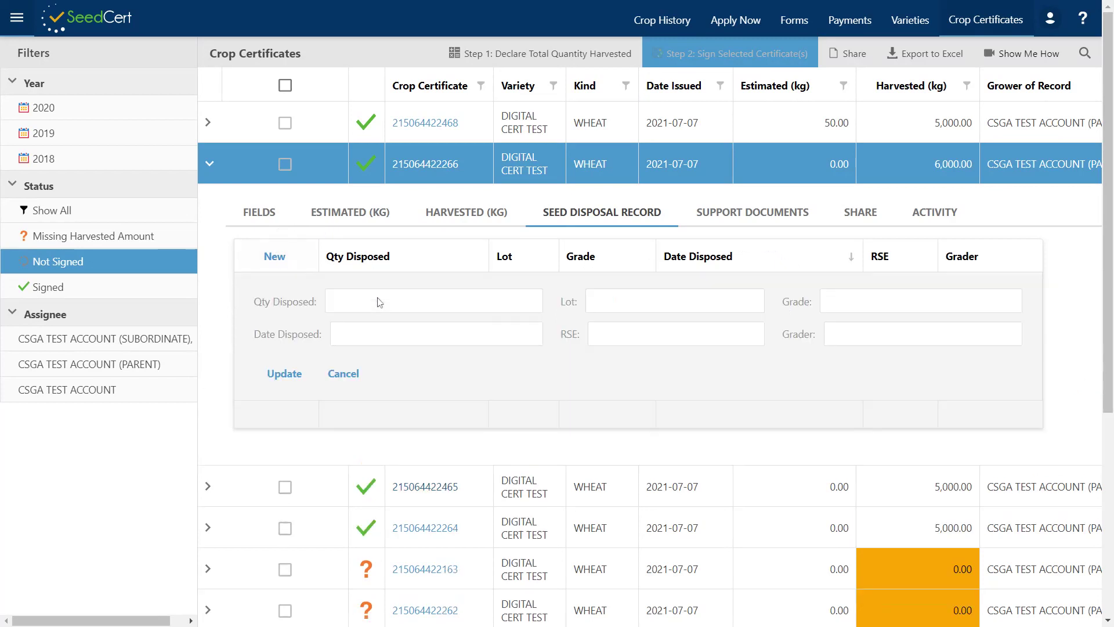
pyautogui.click(379, 301)
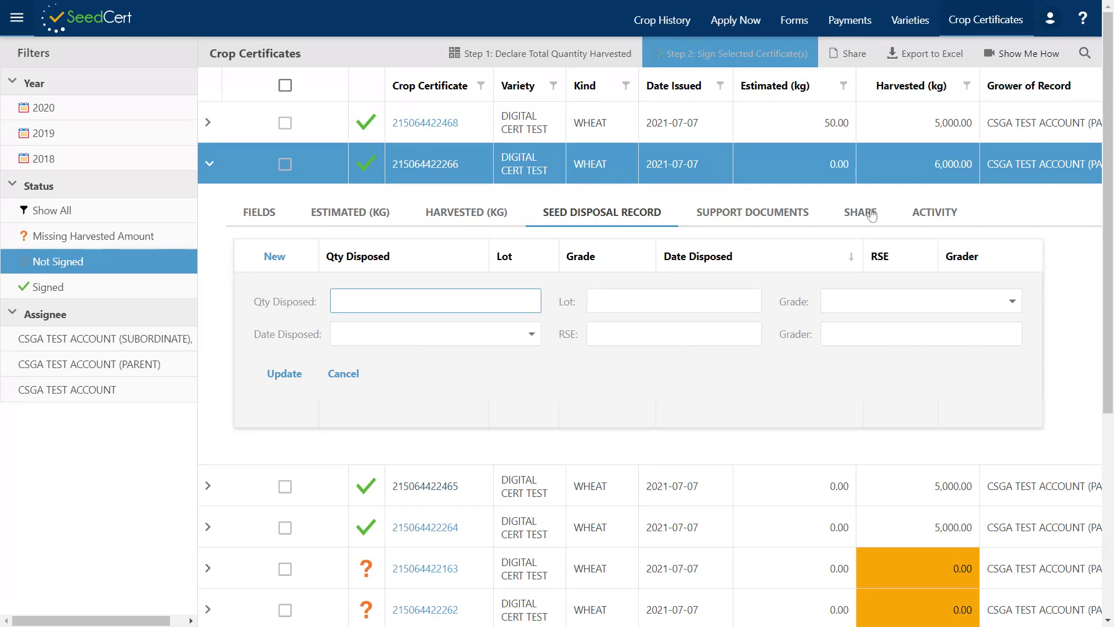
pyautogui.click(344, 373)
pyautogui.click(864, 213)
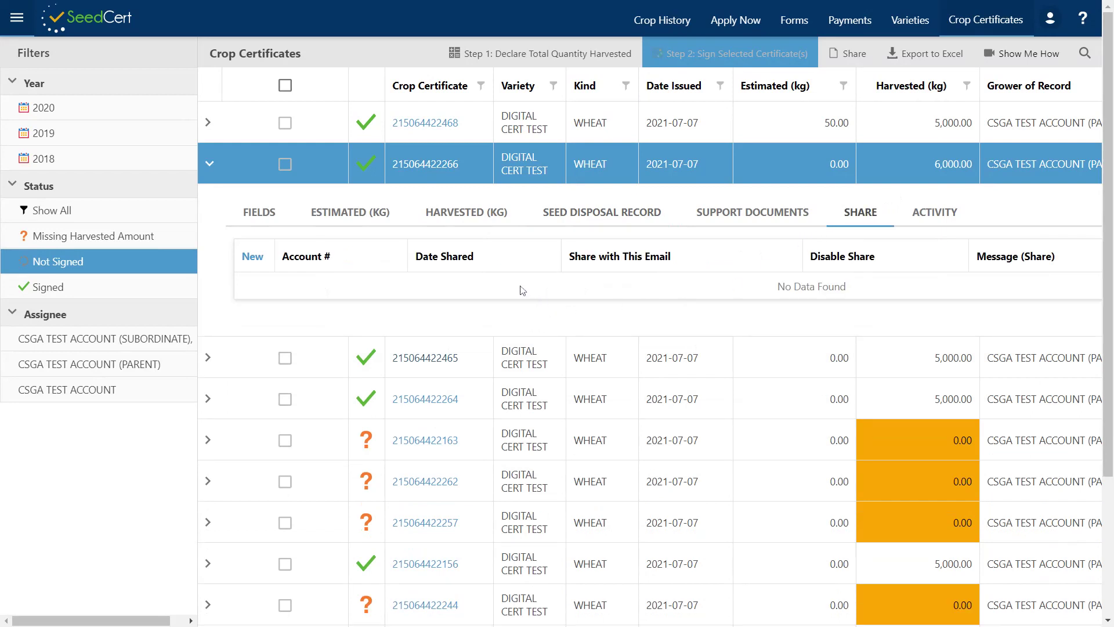
# - Add a Share with Email Recipient entry using the recipient's e-mail and message 'Sharing'
pyautogui.click(254, 258)
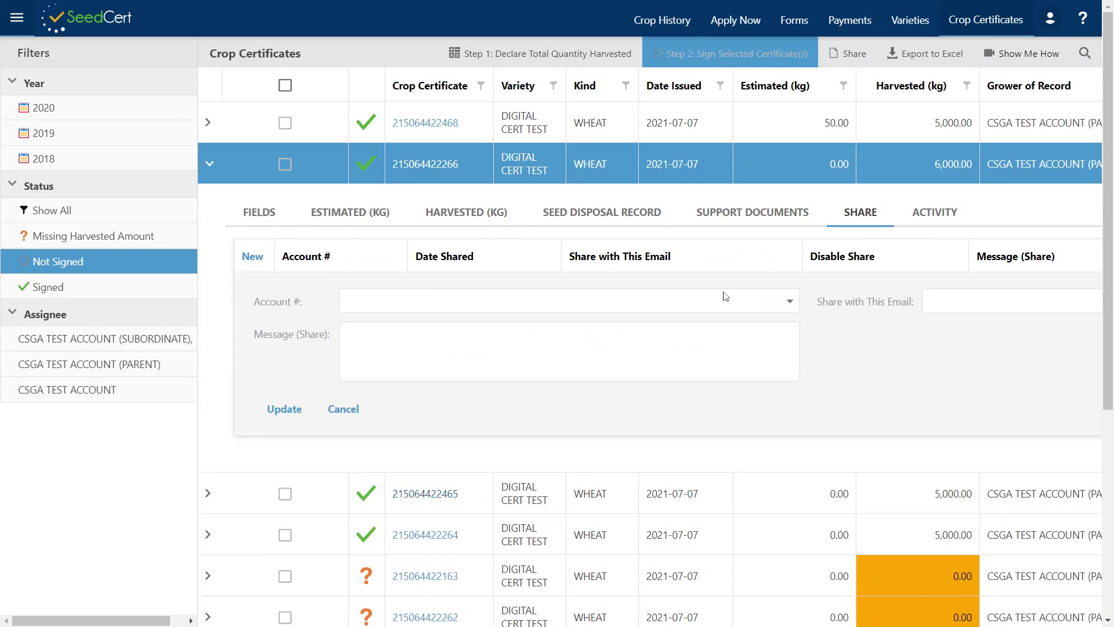
pyautogui.click(789, 301)
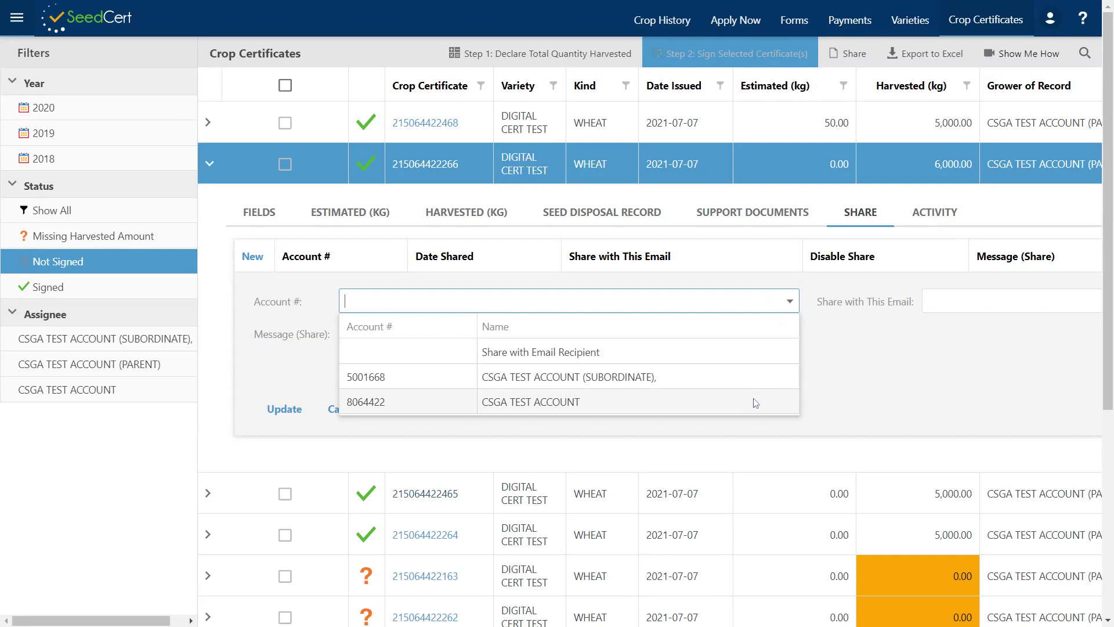
pyautogui.click(731, 361)
pyautogui.click(980, 301)
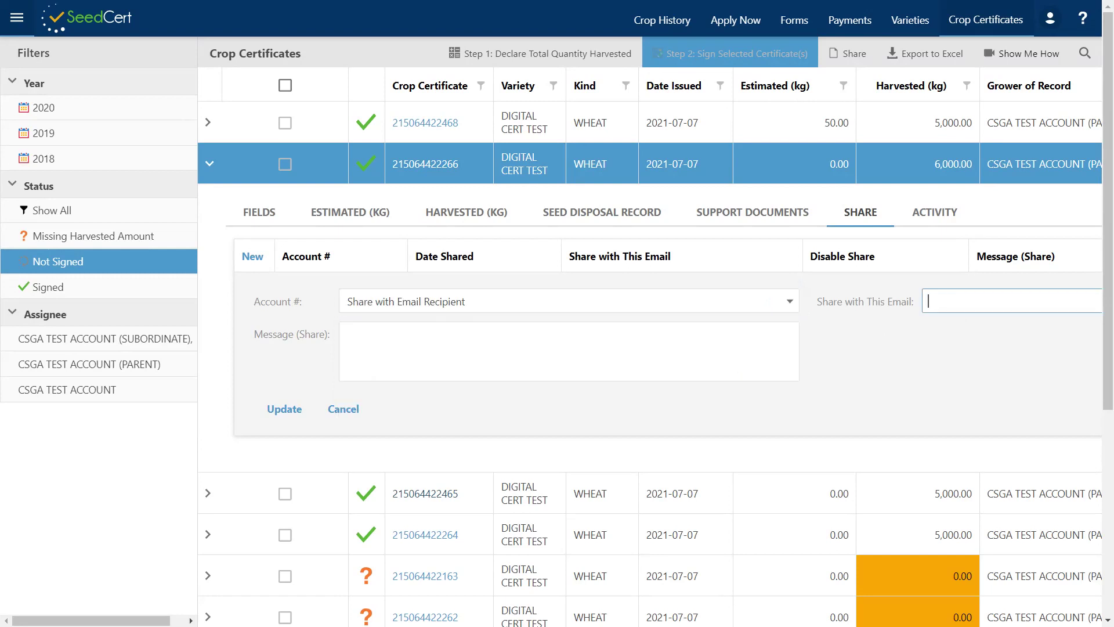
pyautogui.click(284, 410)
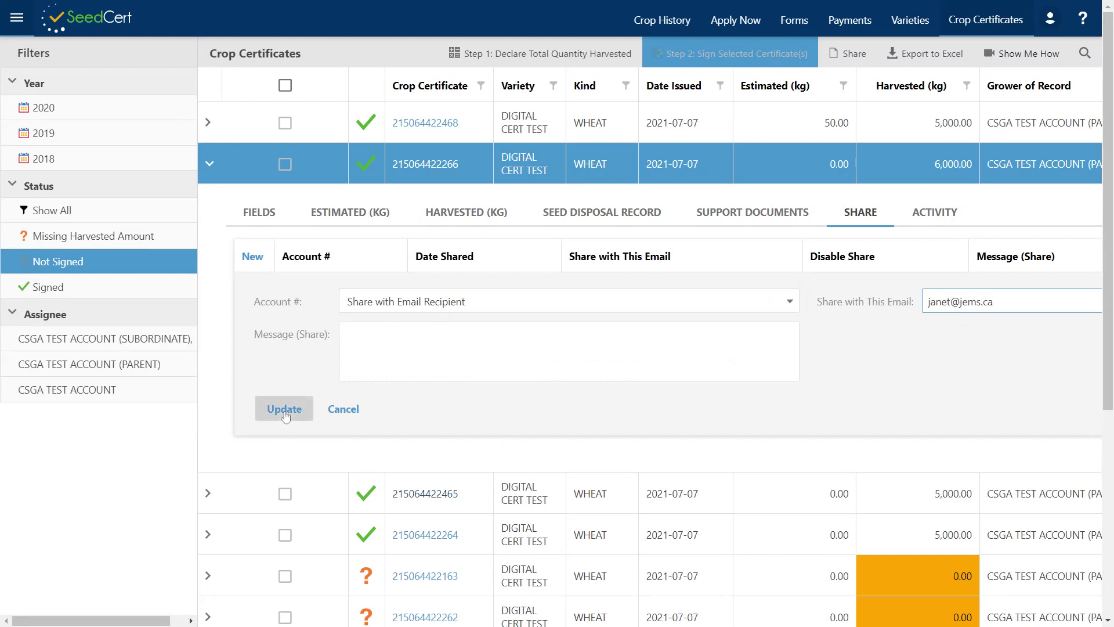
pyautogui.write('Sharin')
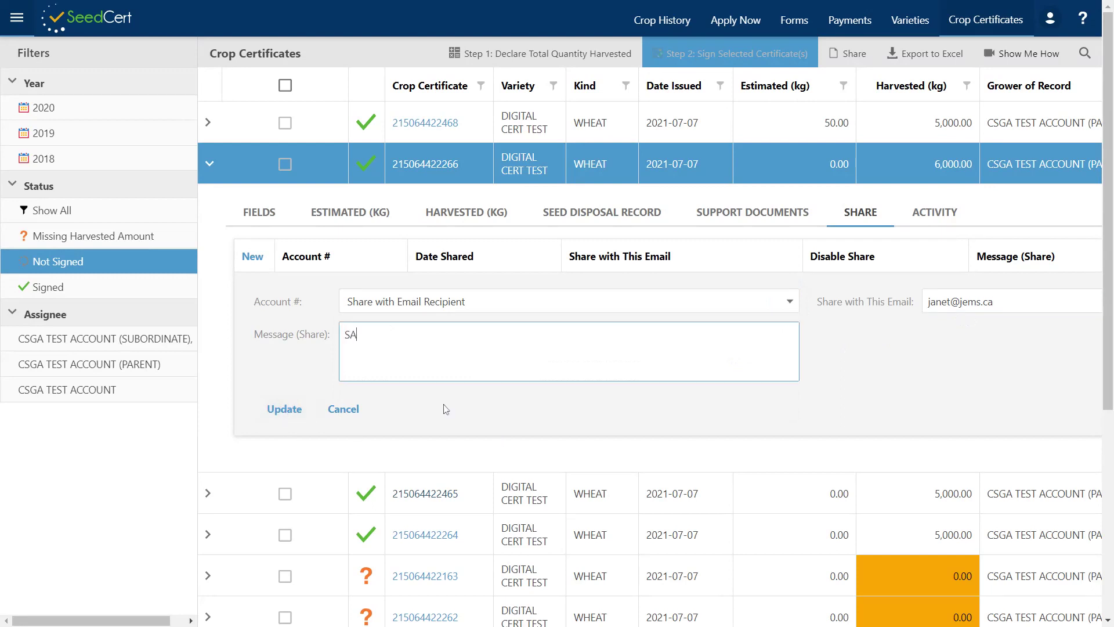
pyautogui.write('g')
pyautogui.click(286, 416)
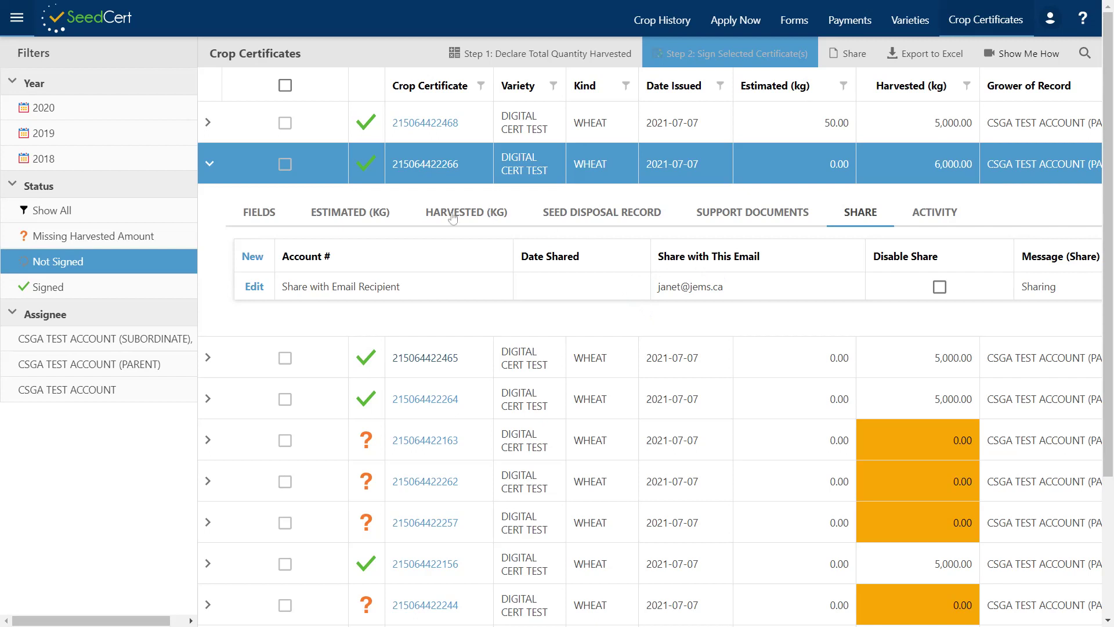
pyautogui.click(250, 288)
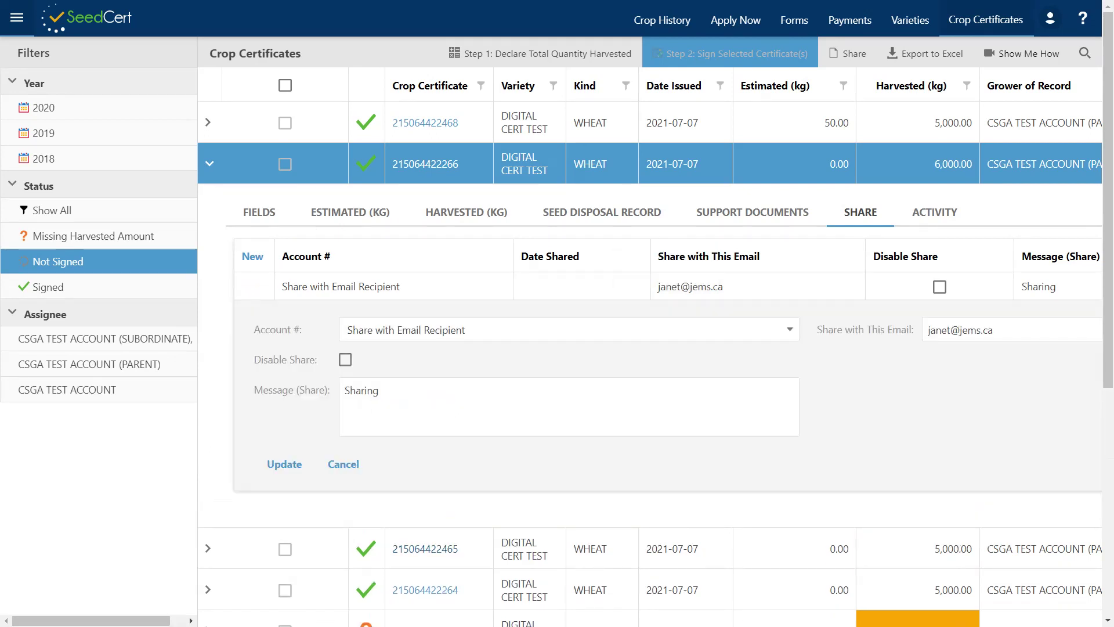
# - Disable the email share, set its message to 'No longer shared', then view support documents
pyautogui.click(348, 364)
pyautogui.press('Tab')
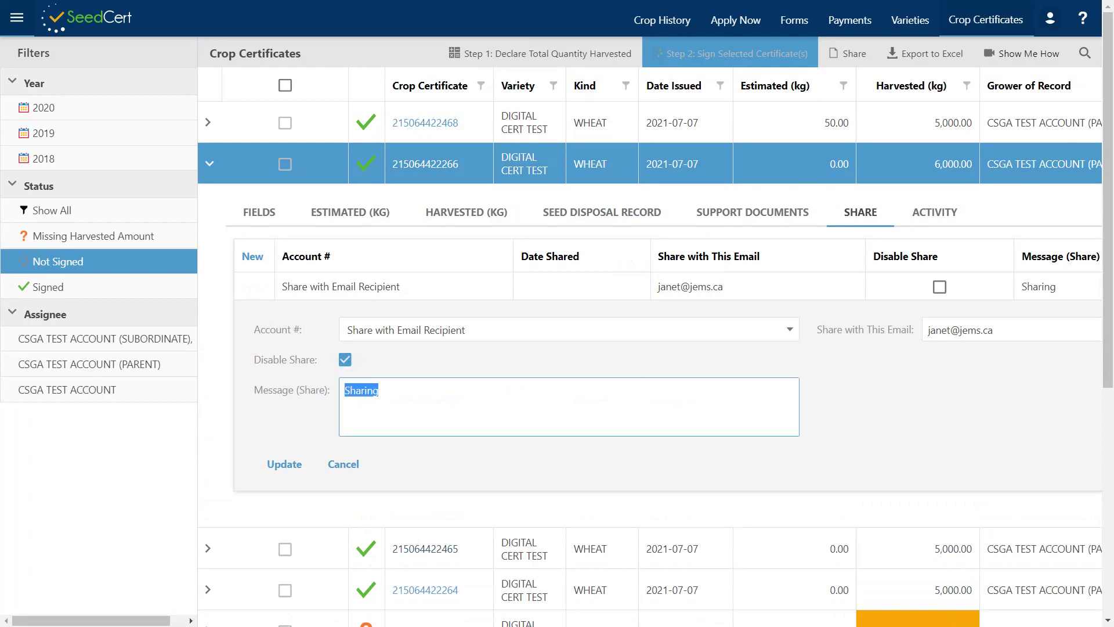
pyautogui.write('No longer shared')
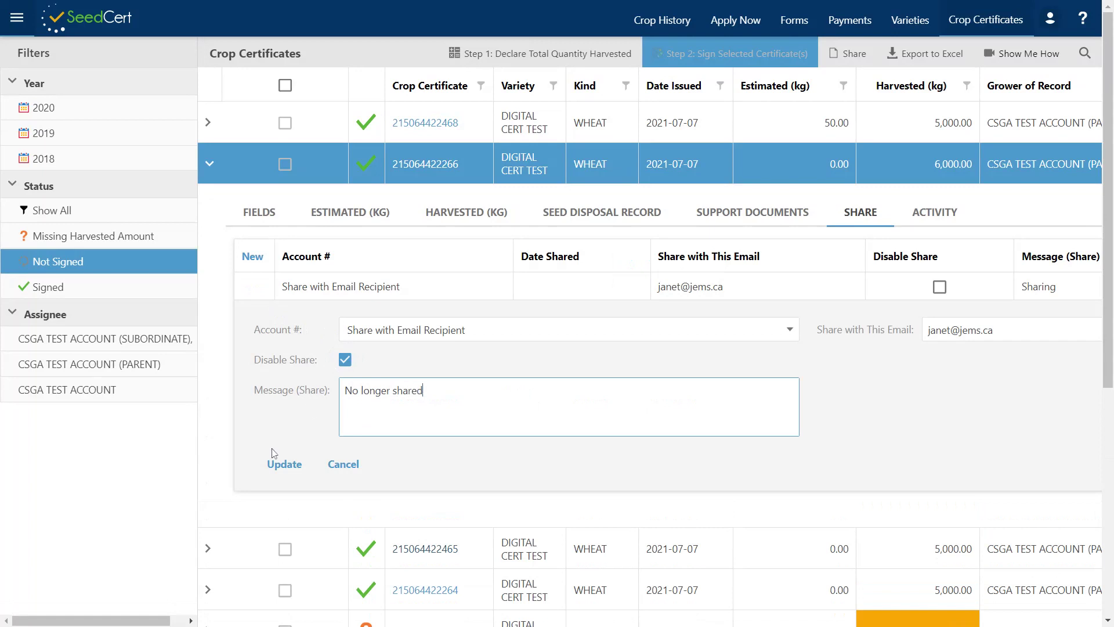
pyautogui.click(284, 464)
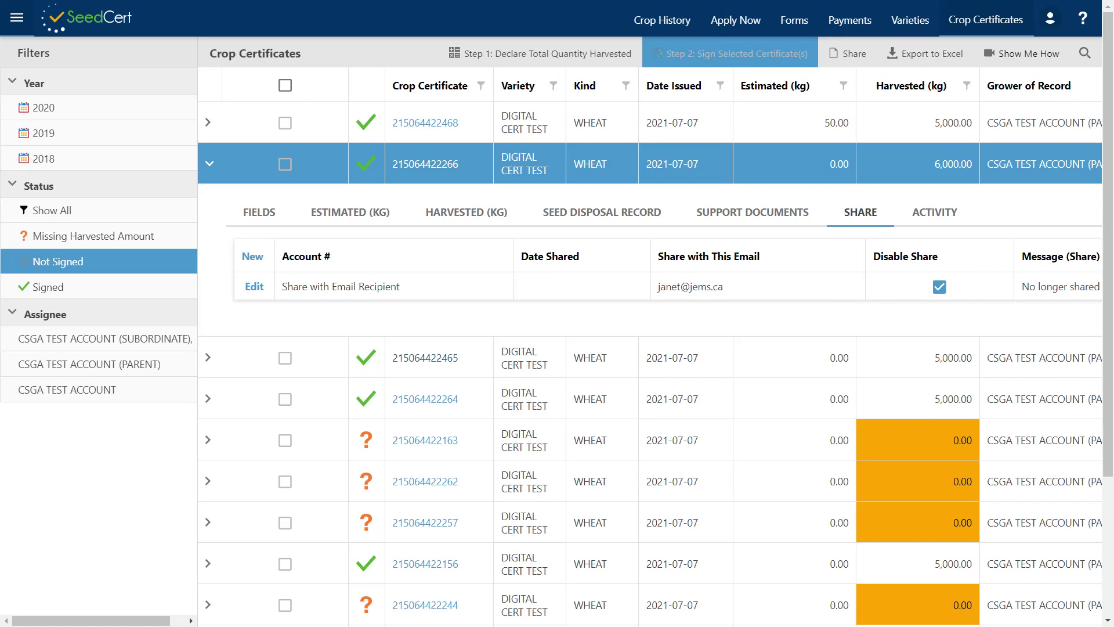
pyautogui.click(771, 216)
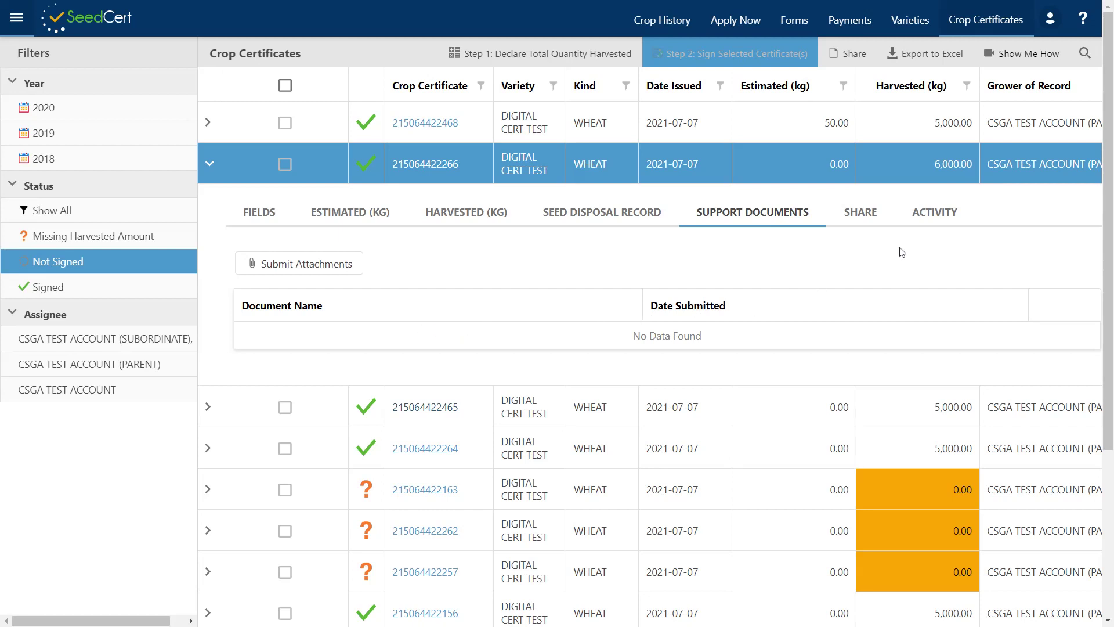
pyautogui.click(934, 214)
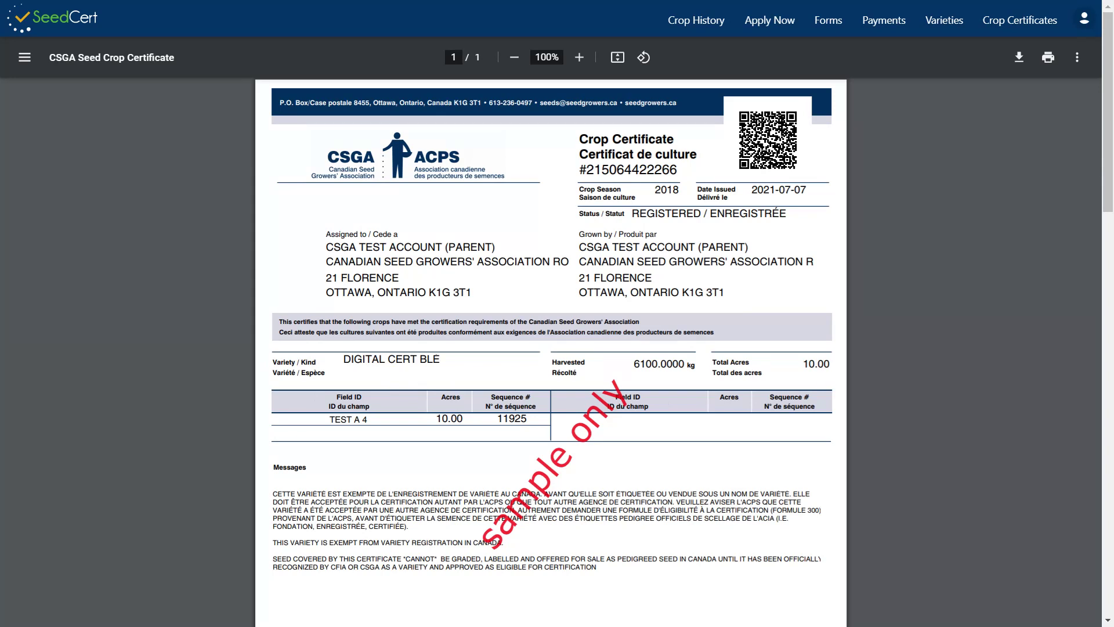
pyautogui.scroll(-5, 551, 331)
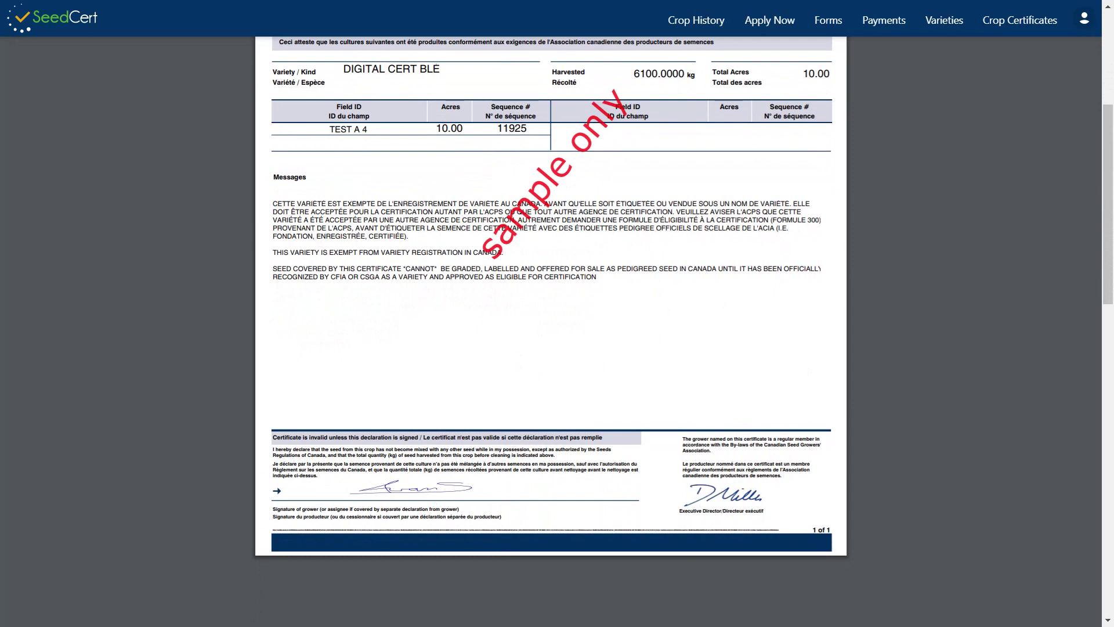
pyautogui.scroll(5, 752, 424)
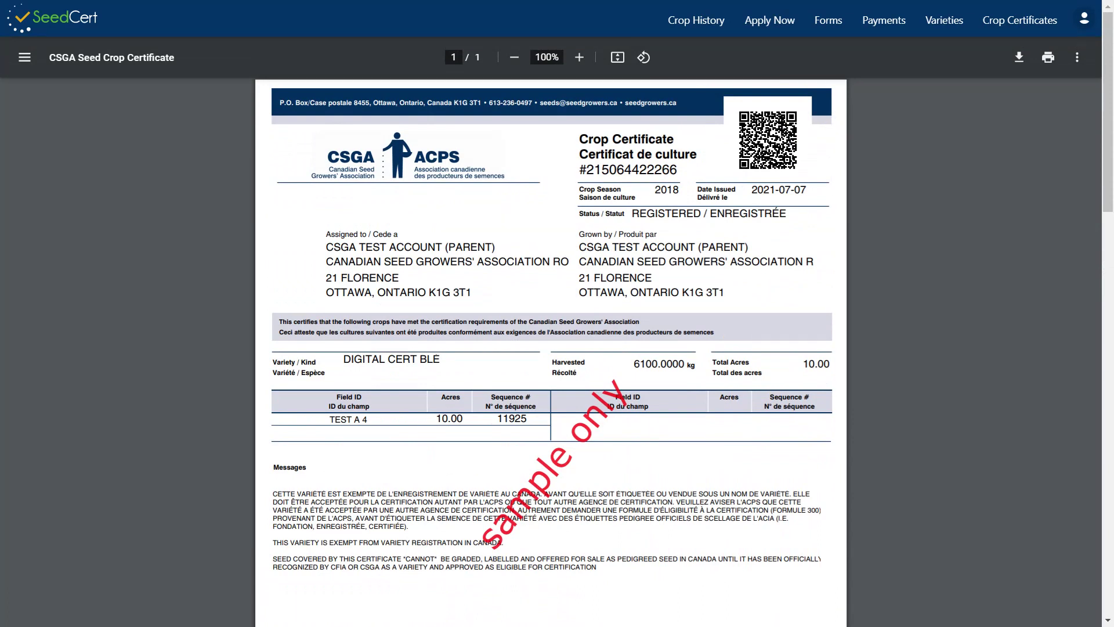
pyautogui.click(771, 140)
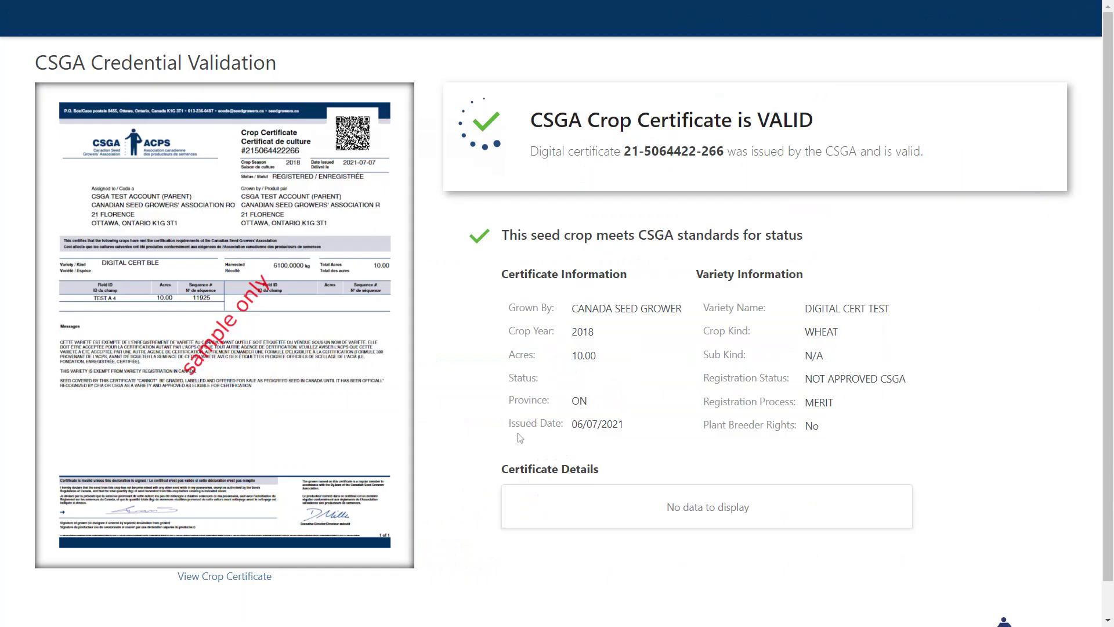